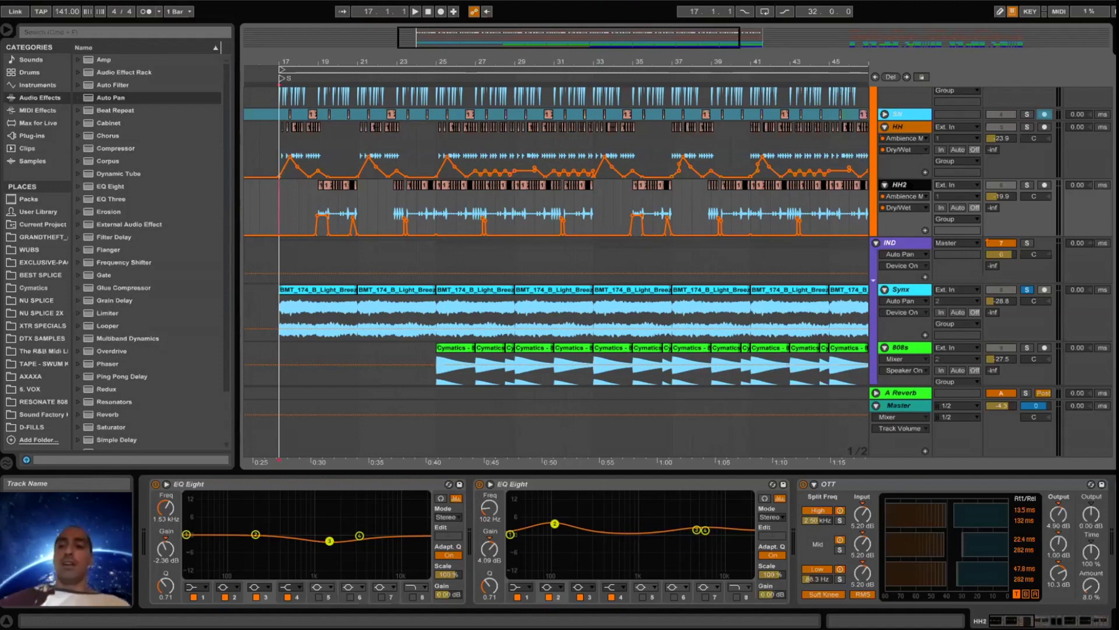
- Solo the HH and HH2 tracks and play them from bar 17 with their reverb automation zoomed in
scroll(807, 529, "right", 10)
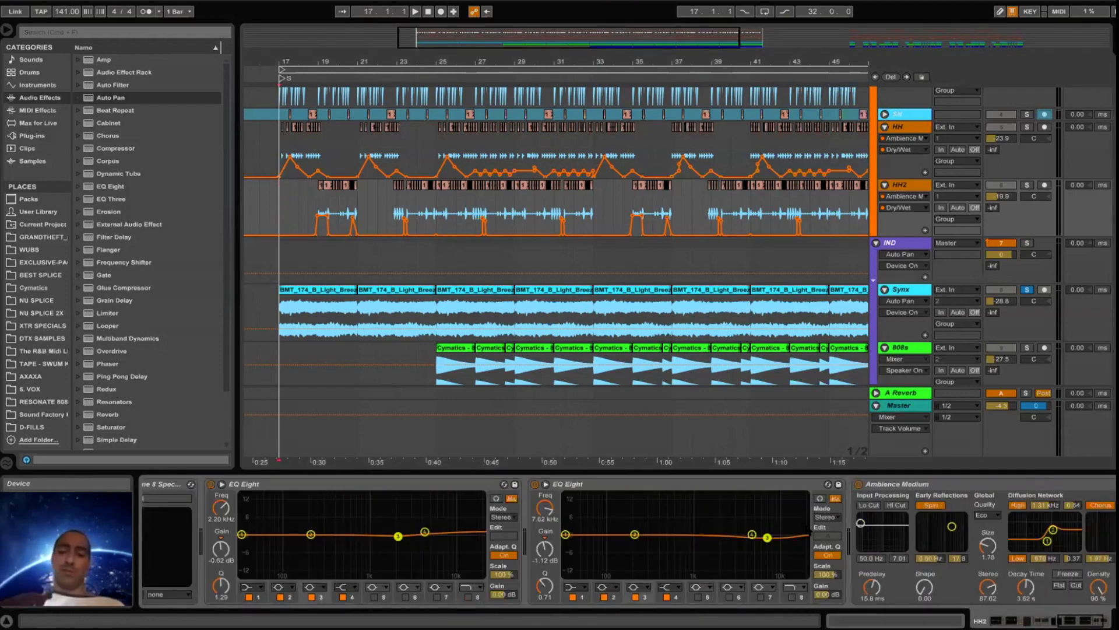
scroll(808, 529, "right", 5)
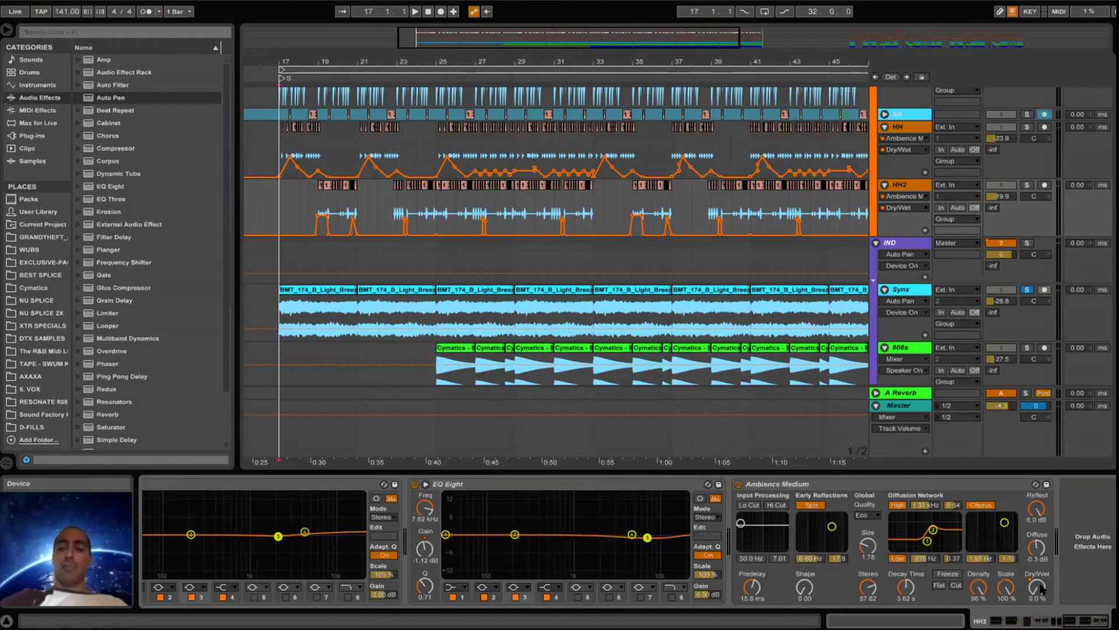
left_click_drag(307, 57, 516, 161)
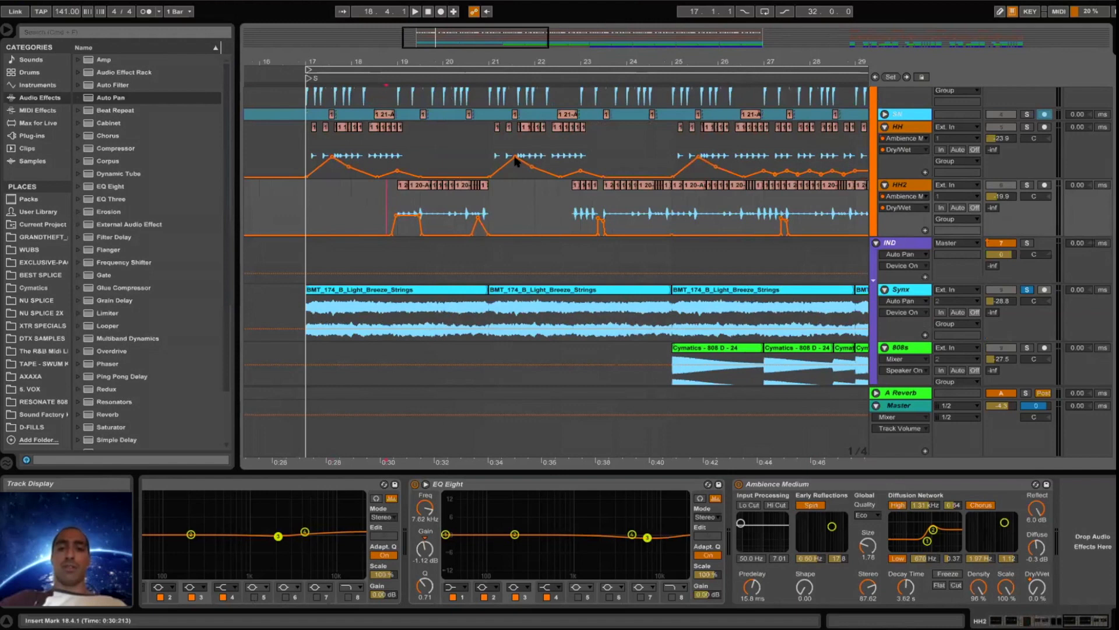
left_click(1026, 185)
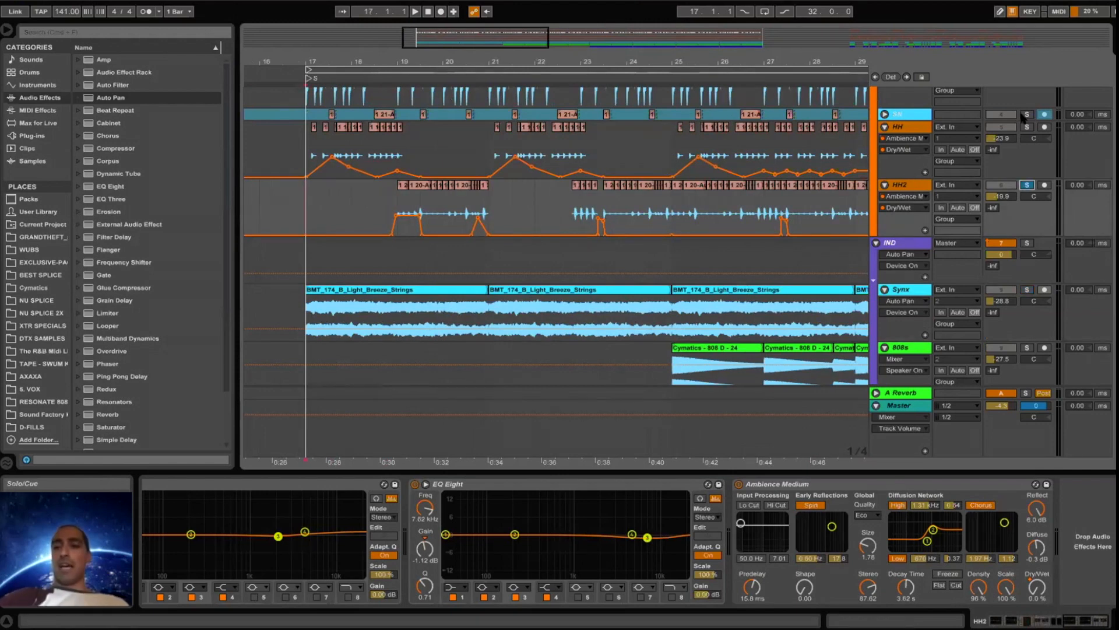
left_click(1027, 126, "super")
key("space")
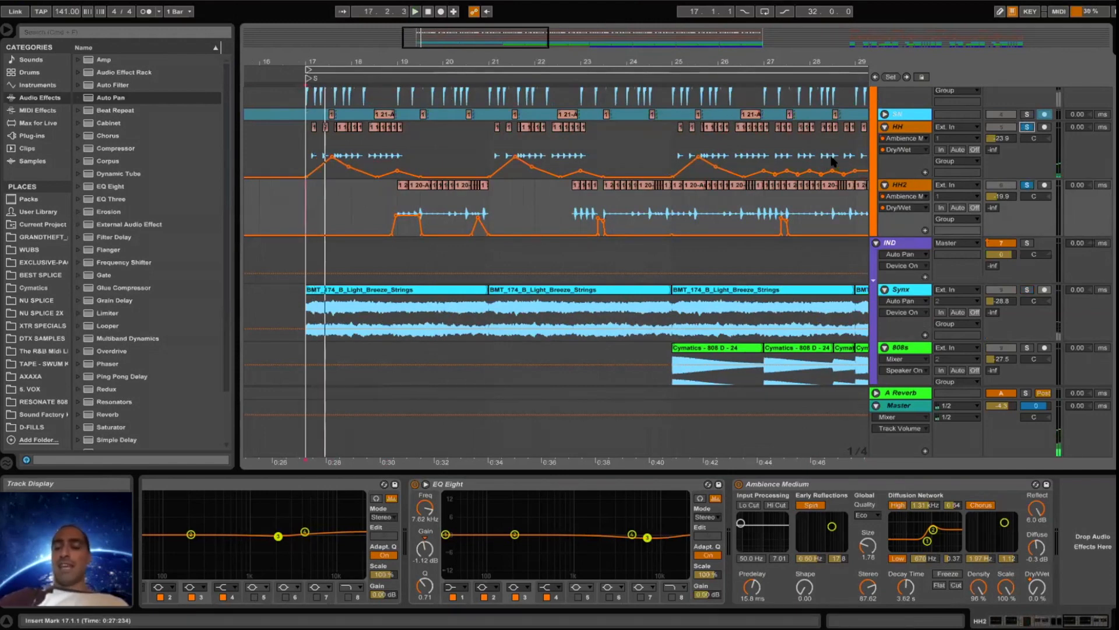
- Turn off the Ambience Medium reverb on the HH and HH2 tracks and play both hats dry
left_click(908, 127)
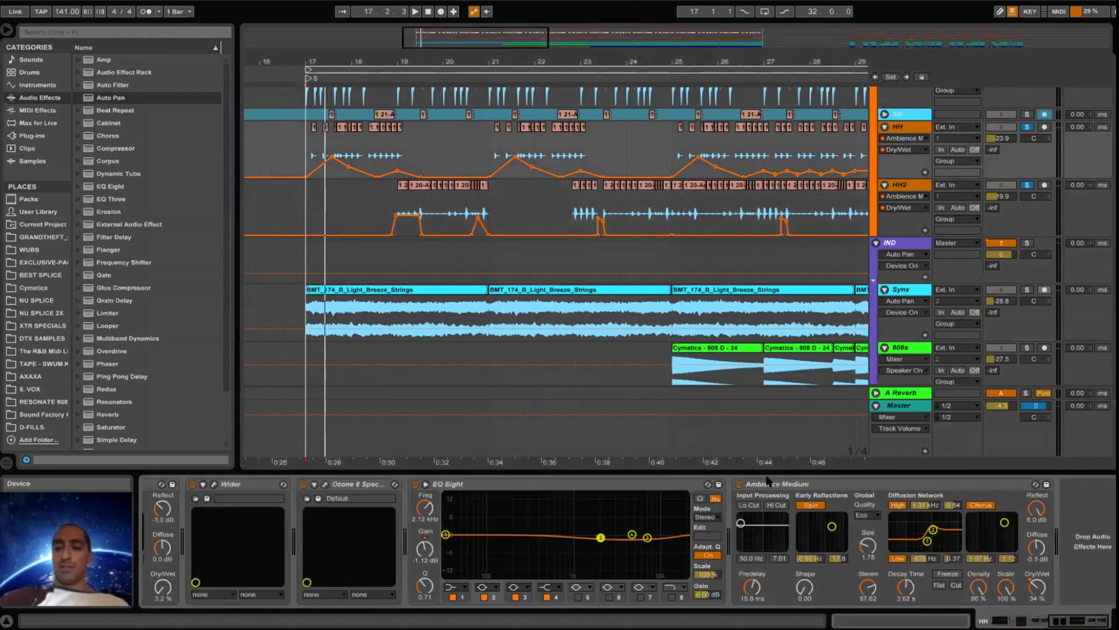
left_click(738, 484)
left_click(903, 186)
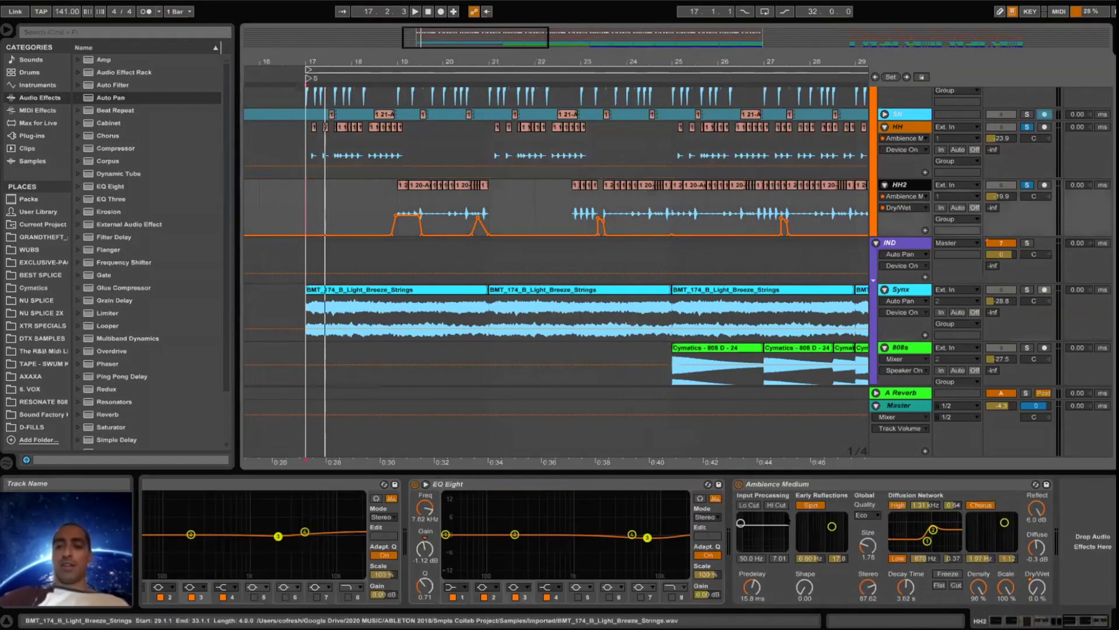
left_click(738, 484)
key("space")
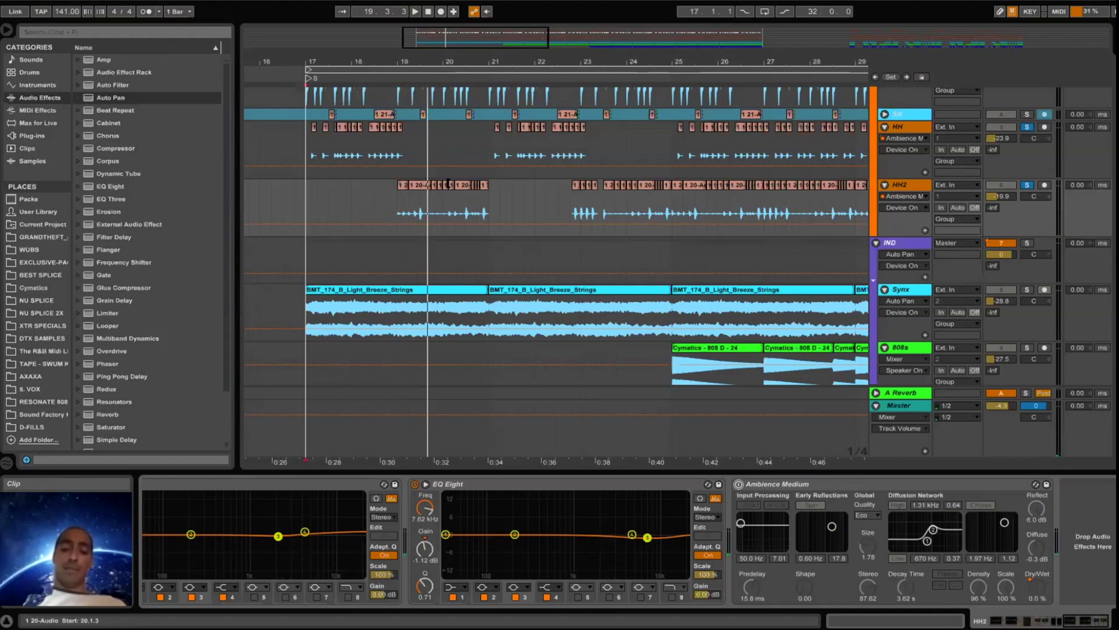
- Undo the reverb bypass and show the Ambience Medium Dry/Wet automation on HH2 and HH while playing from bar 17
key("super+z")
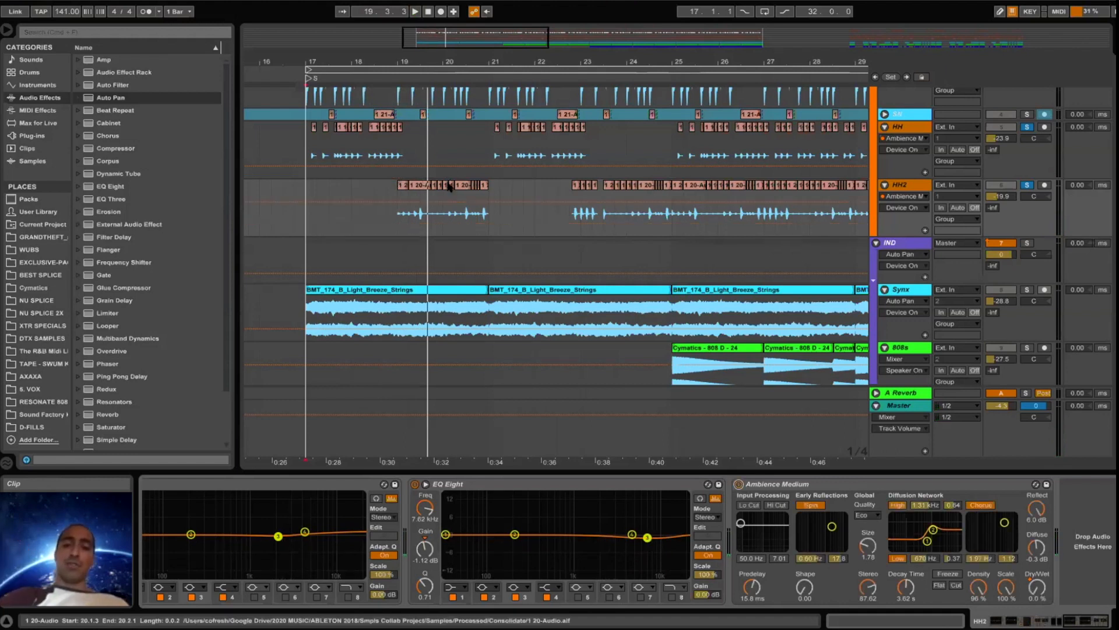
left_click(1035, 584)
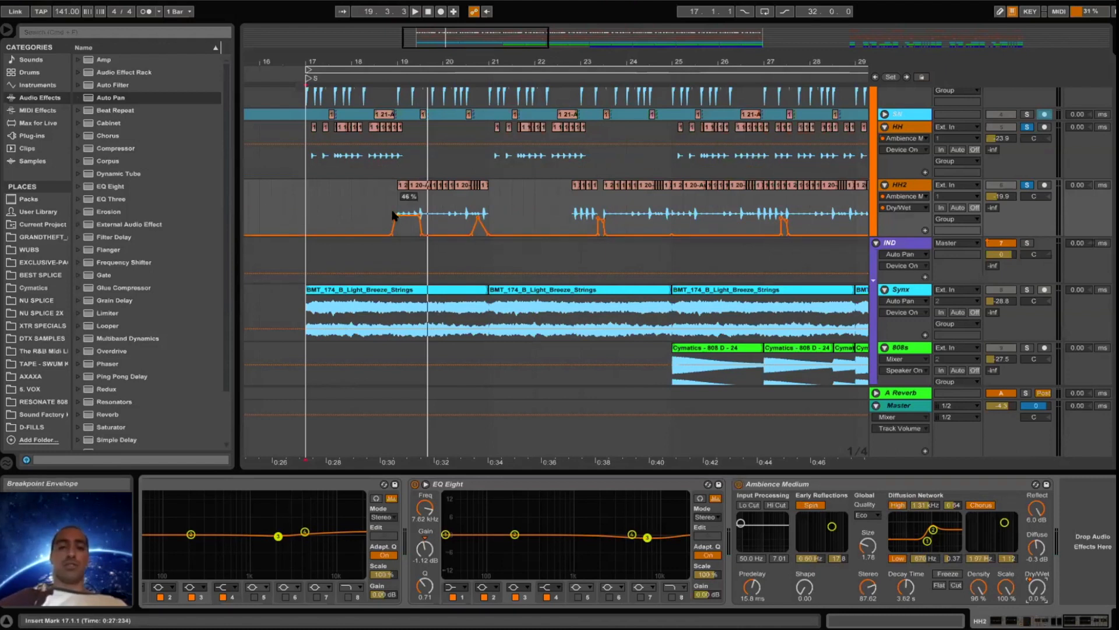
key("space")
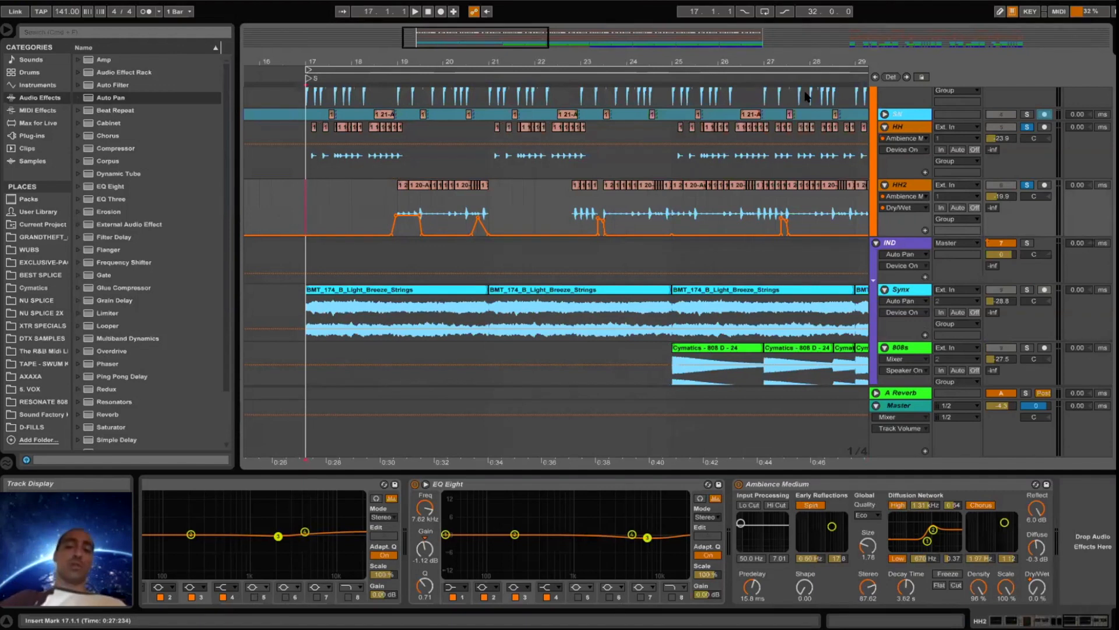
key("space")
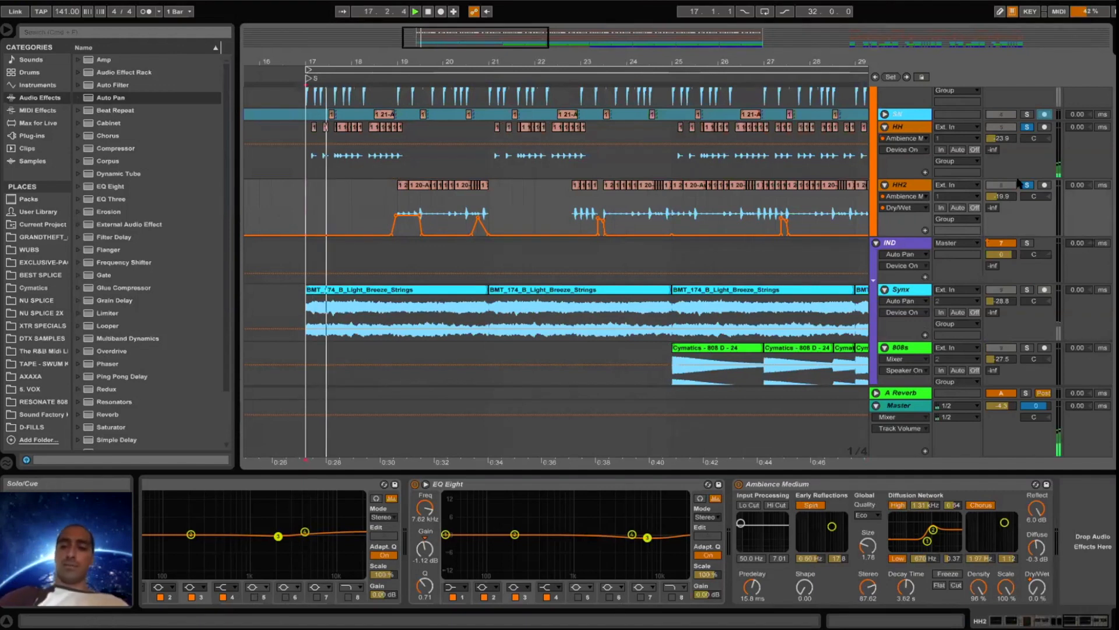
left_click(904, 149)
left_click(892, 460)
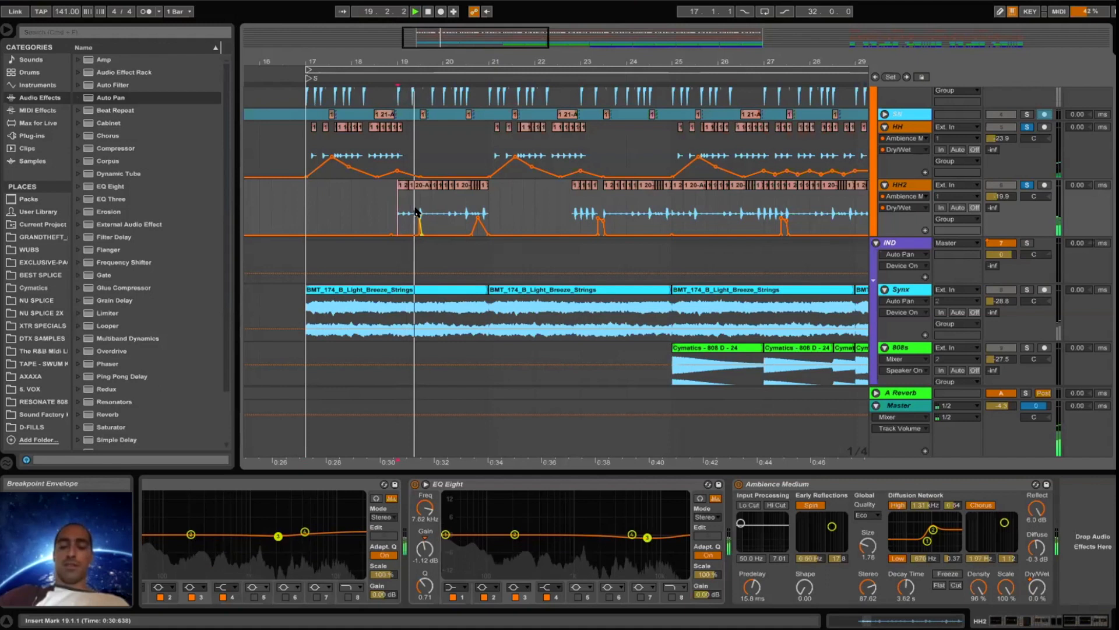
- Unsolo the hi-hat tracks, deactivate the IND group, and play the drums from bar 17
left_click(303, 207)
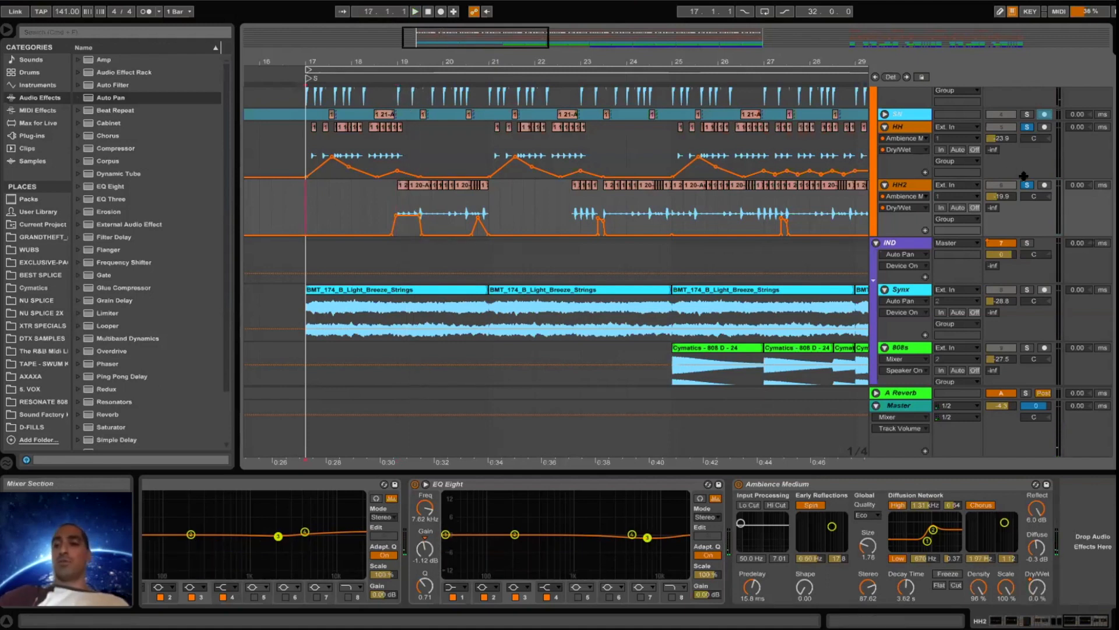
right_click(1004, 244)
left_click(1027, 267)
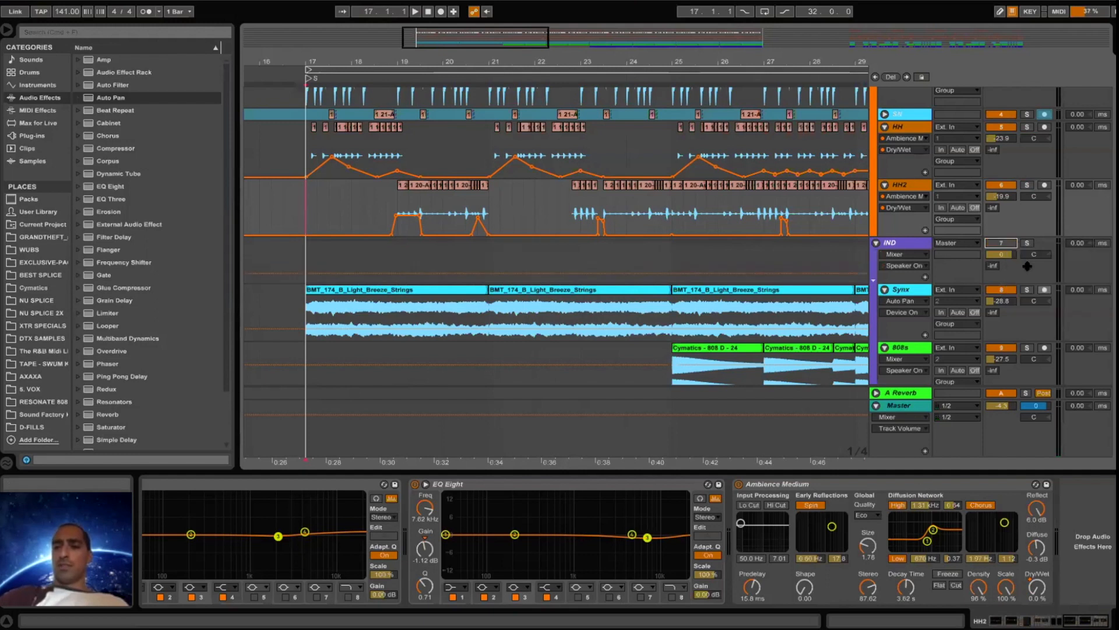
key("space")
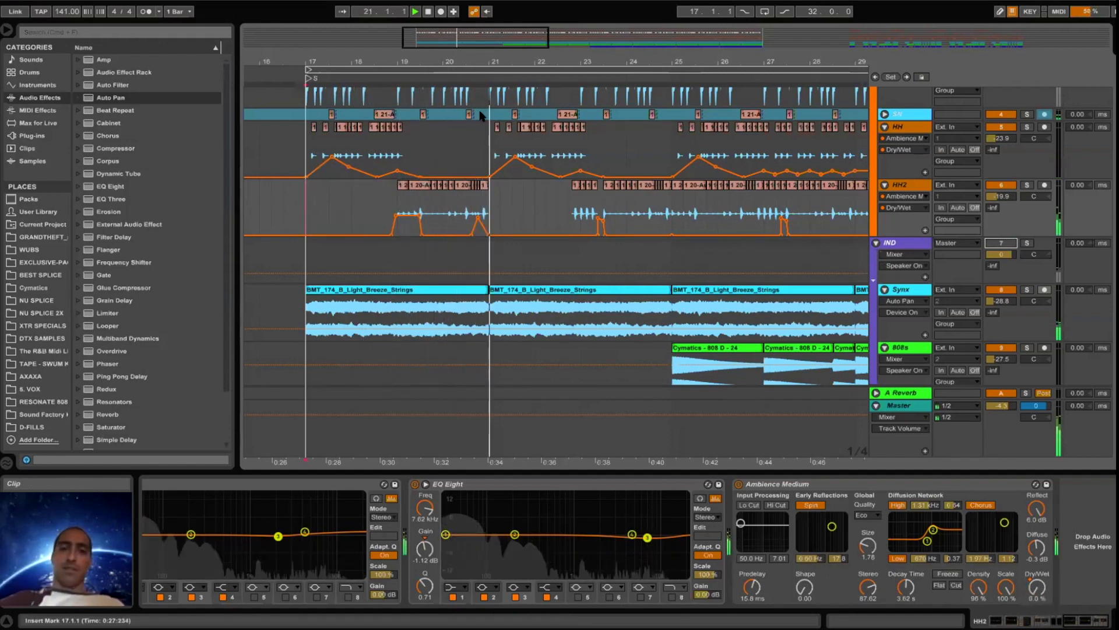
- Widen the HH2 Dry/Wet automation peak after bar 23 into a longer swell that ramps down to 0.0 %
mouse_move(599, 217)
left_click_drag(600, 228, 644, 236)
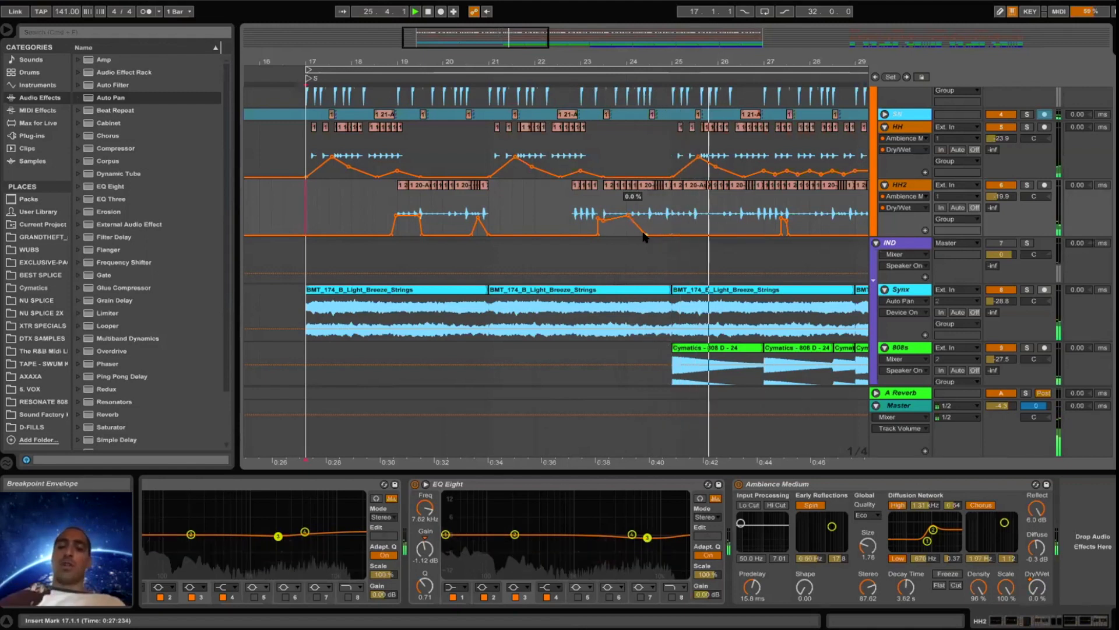
left_click(666, 158)
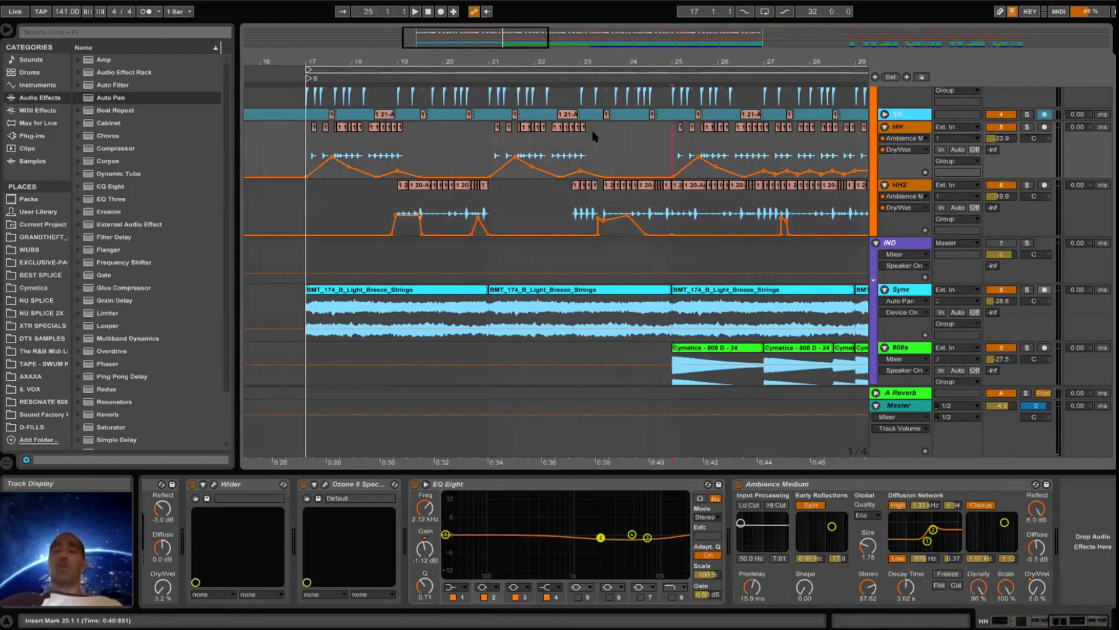
- Set the insert marker at bar 57 on the Synx track and play that section with Synx soloed
left_click_drag(493, 62, 494, 29)
scroll(487, 233, "right", 3)
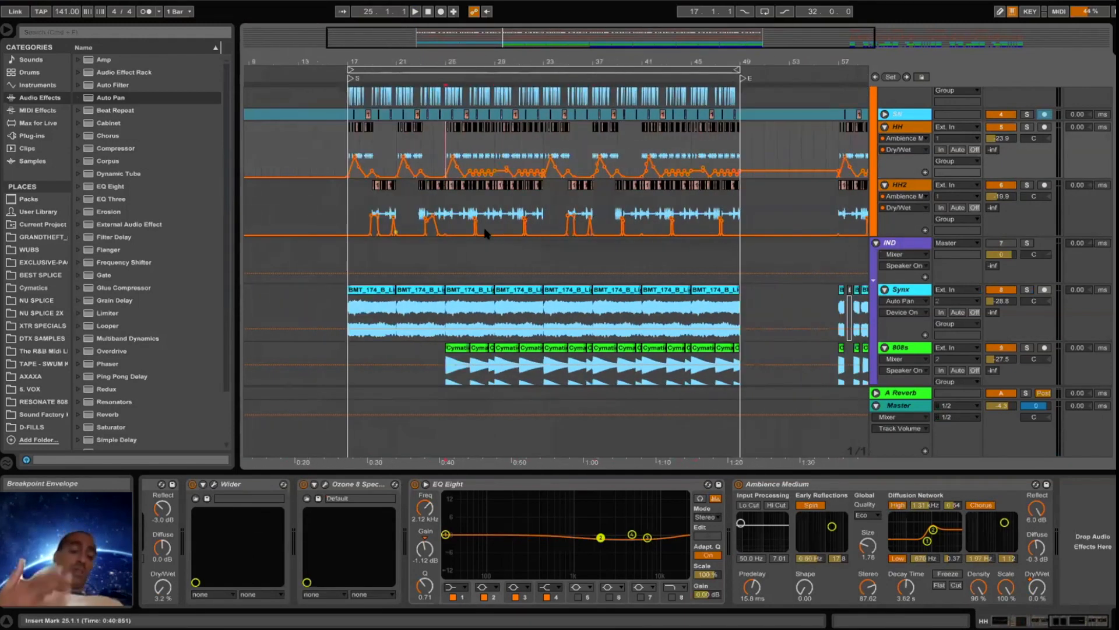
scroll(485, 233, "down", 1)
scroll(485, 233, "right", 5)
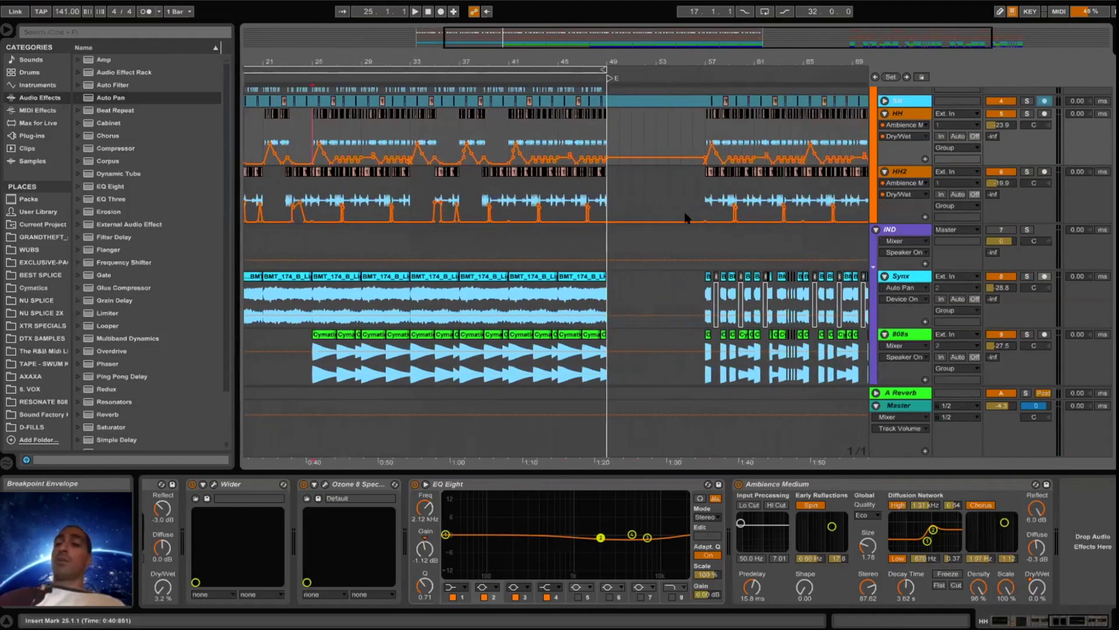
left_click(679, 290)
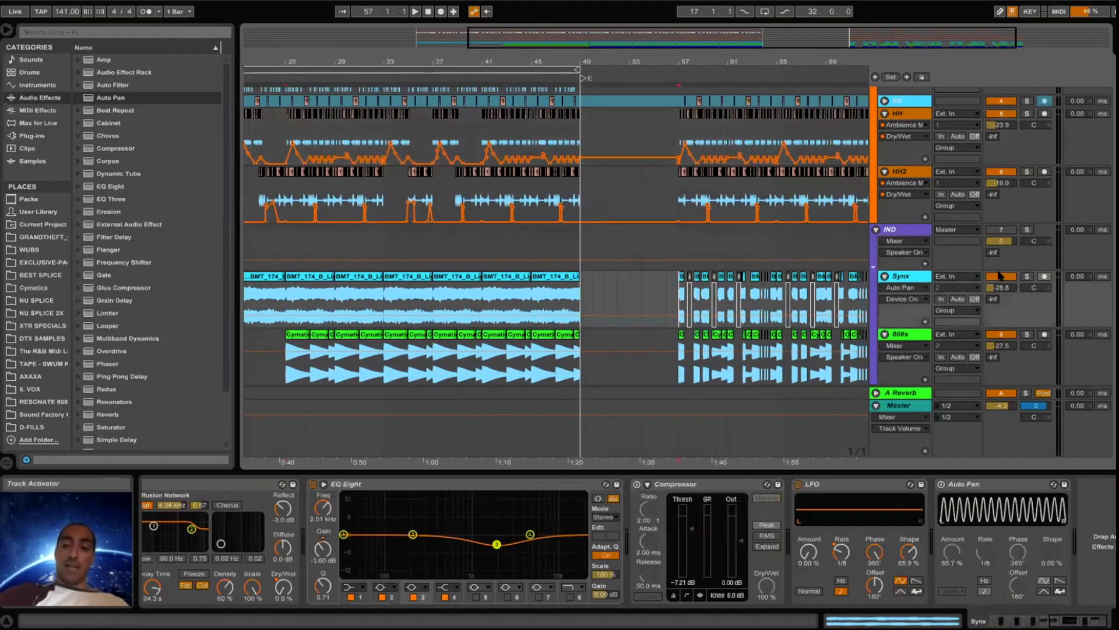
key("space")
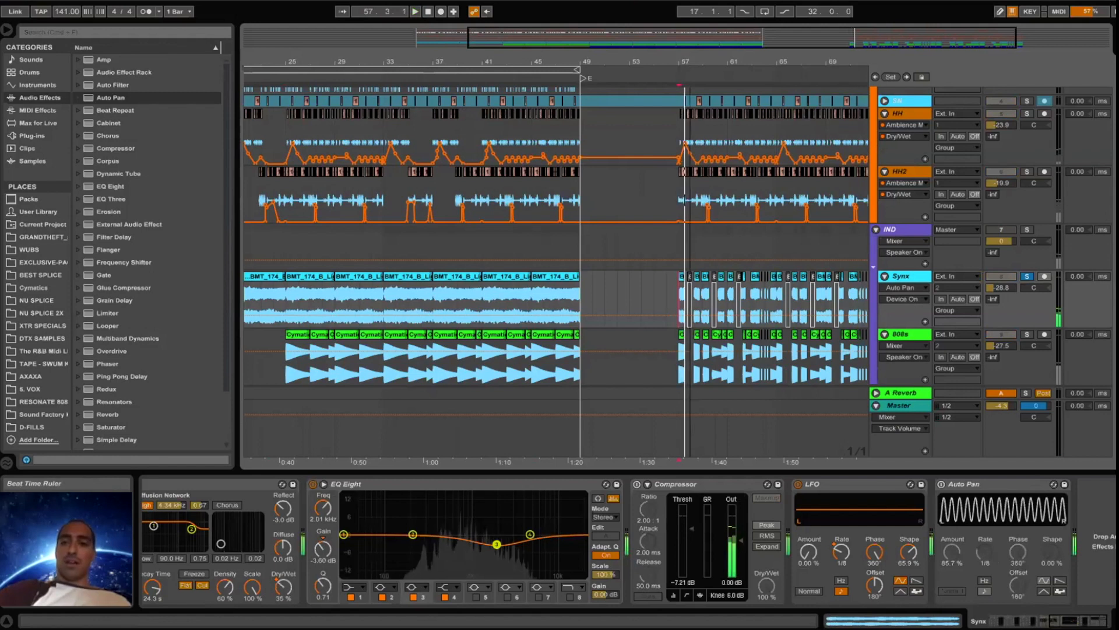
key("plus")
- Reactivate the IND group, solo the Synx track within it, and play from bar 57
left_click(1027, 277)
left_click(1002, 230)
key("space")
left_click(1027, 277)
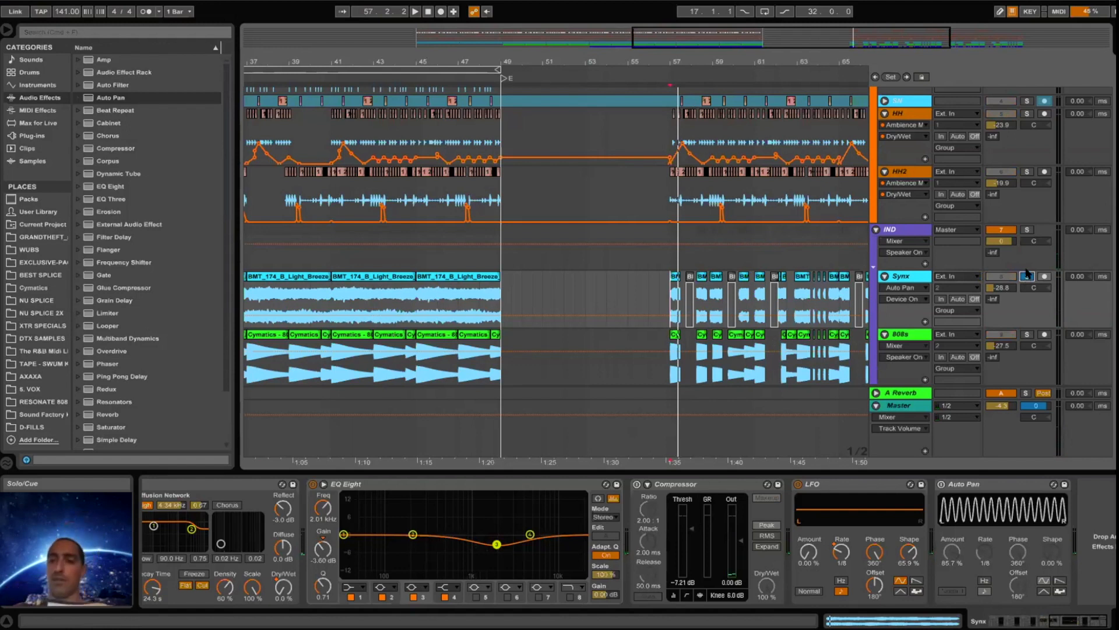
left_click(1027, 229)
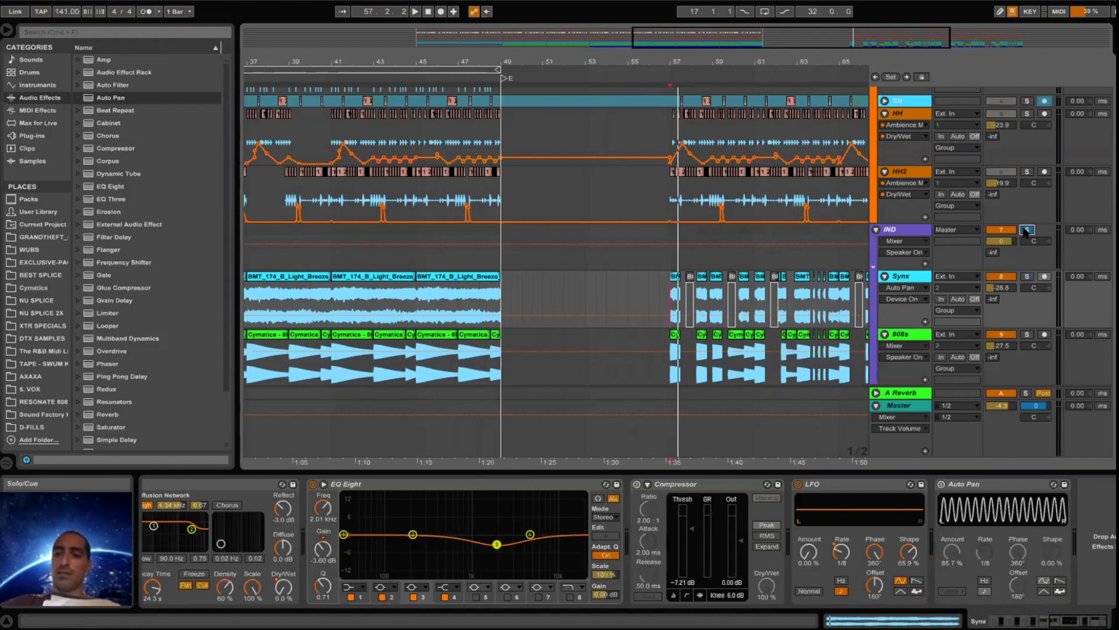
key("space")
left_click(1027, 276)
key("space")
key("space")
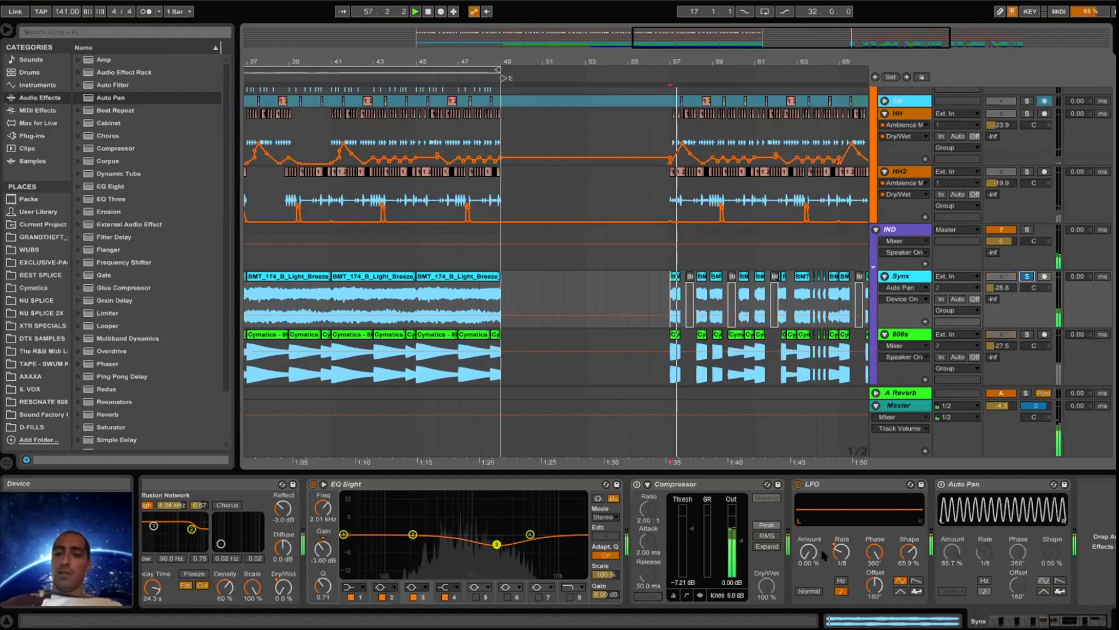
- Show the ASN VERB automation on the Synx track around bar 57 and bring its reverb device into view
left_click(901, 278)
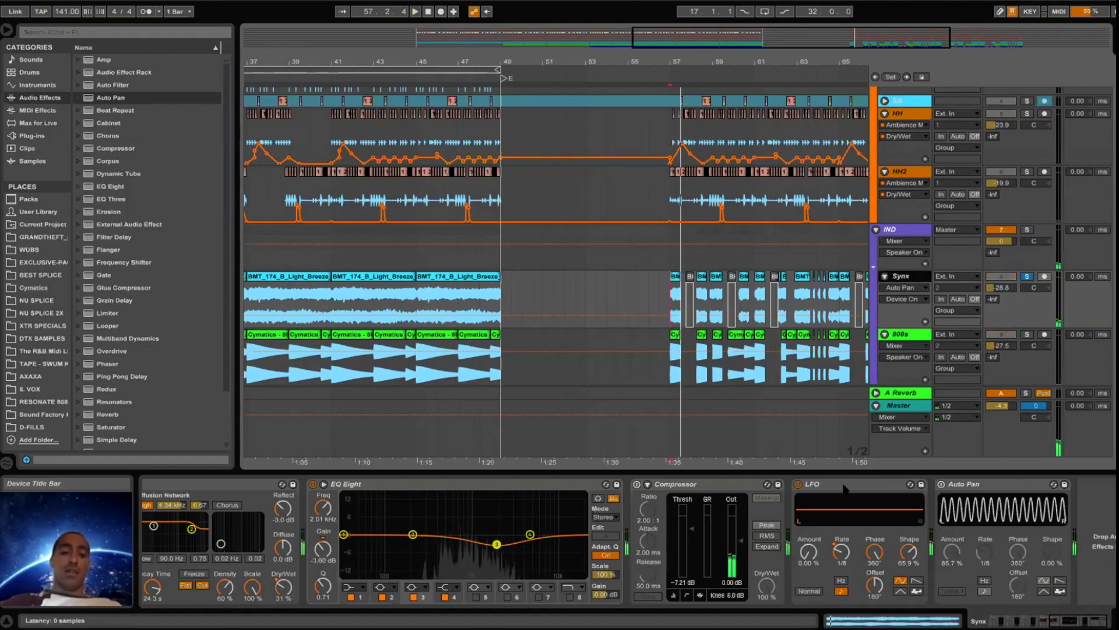
left_click(892, 287)
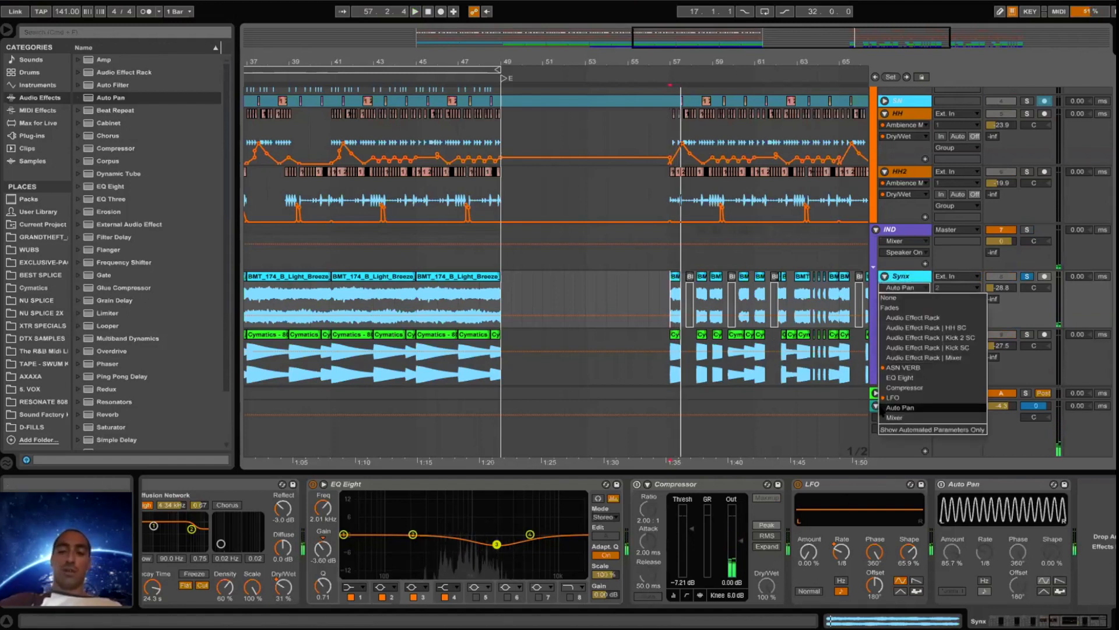
left_click(903, 367)
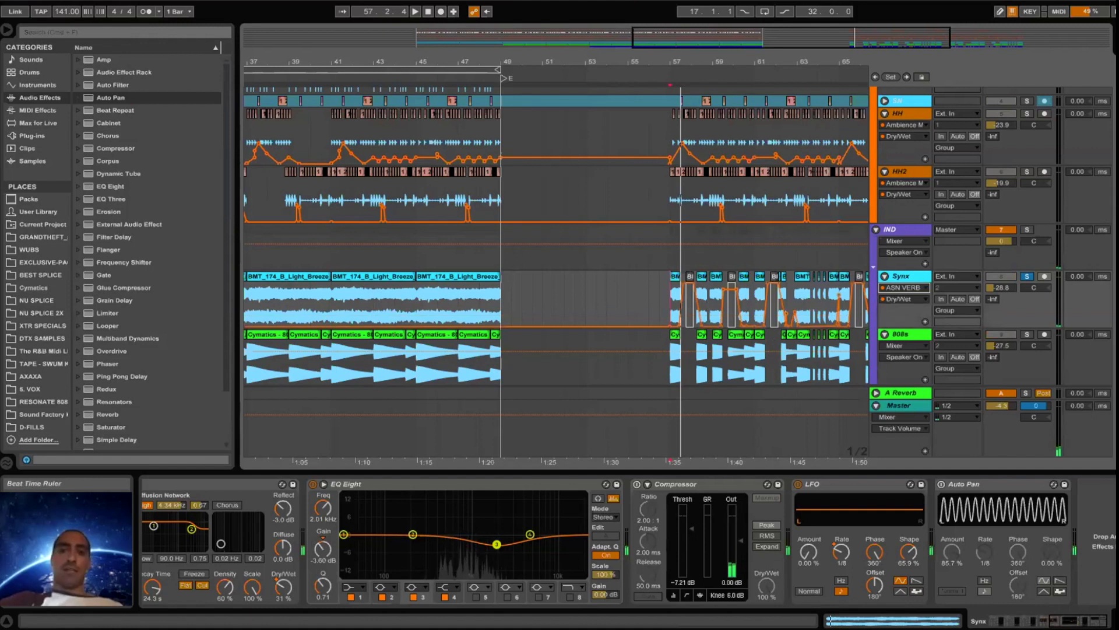
left_click_drag(691, 61, 691, 387)
left_click(900, 276)
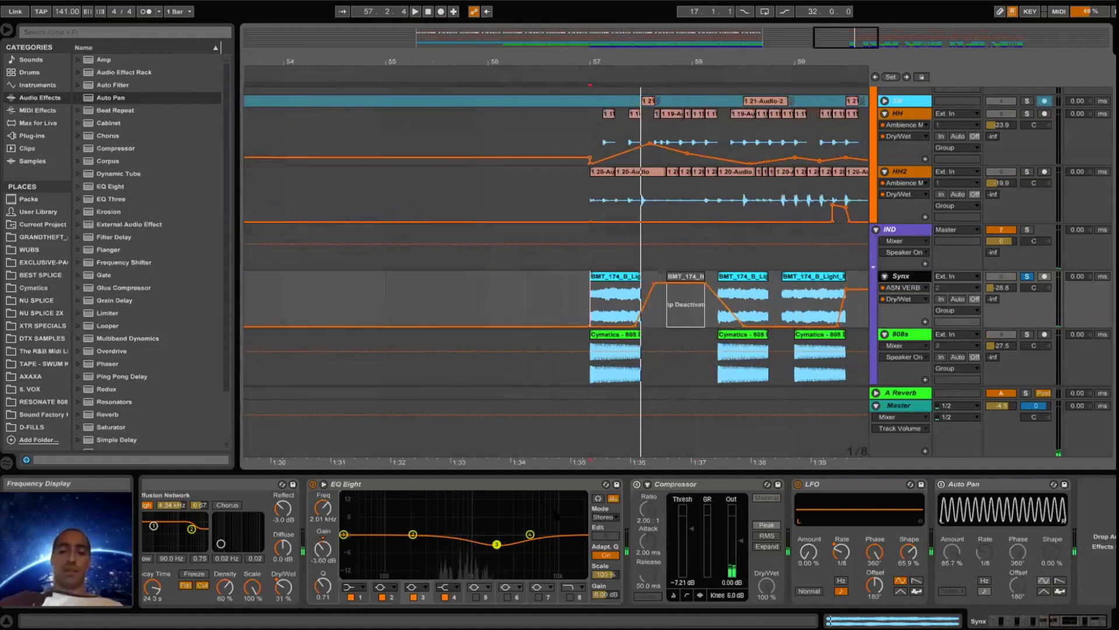
scroll(554, 515, "left", 10)
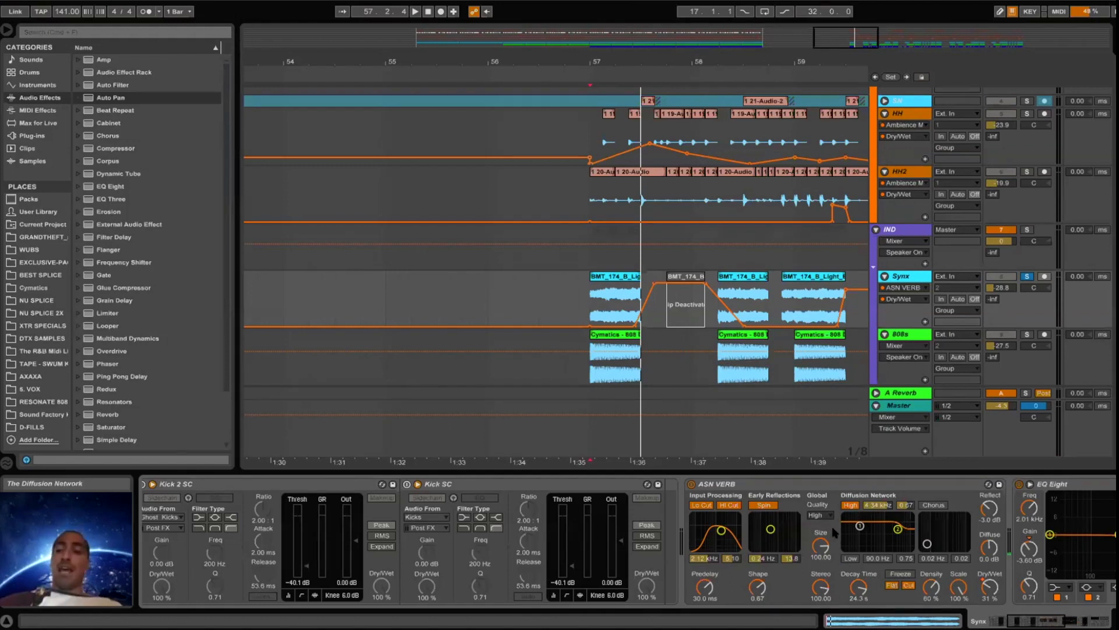
key("space")
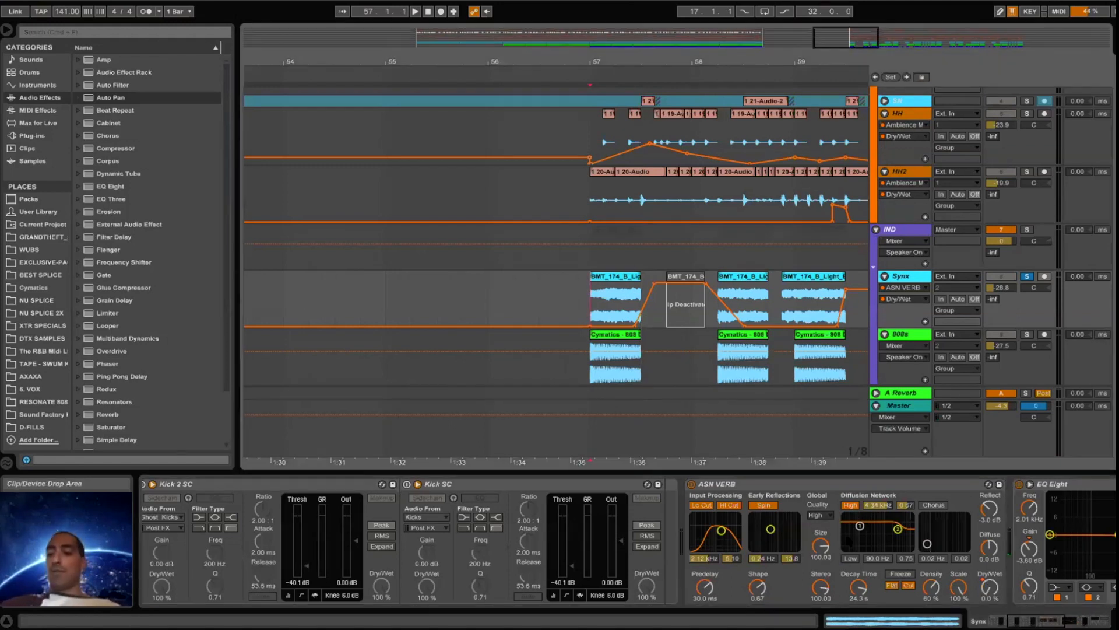
- Turn off the LFO device on the Synx track and play from bar 57
scroll(850, 543, "right", 10)
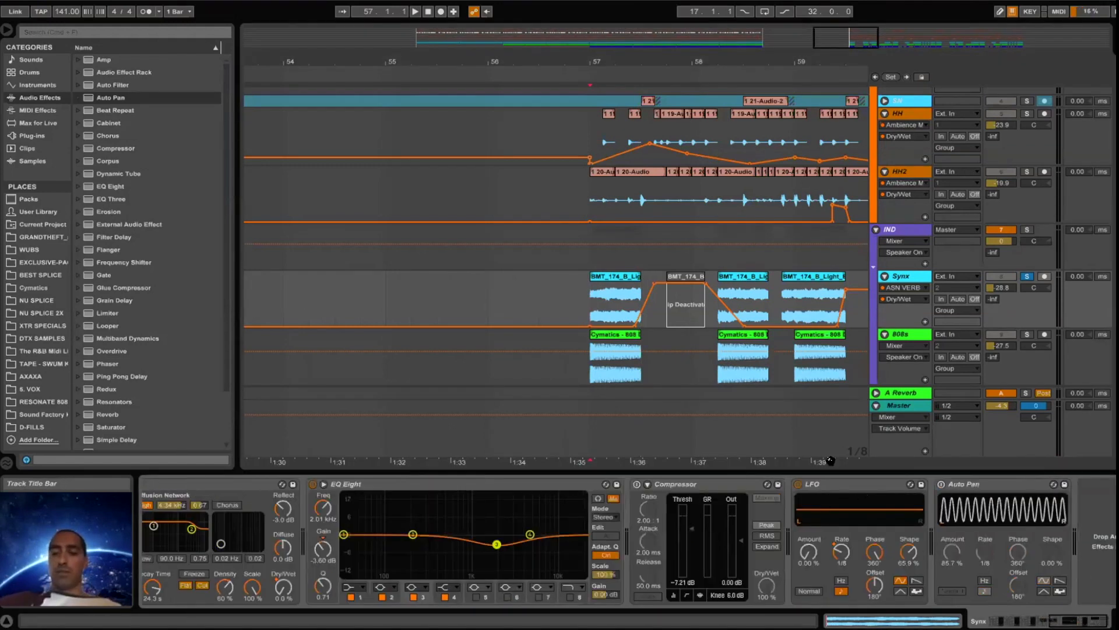
left_click(797, 485)
key("space")
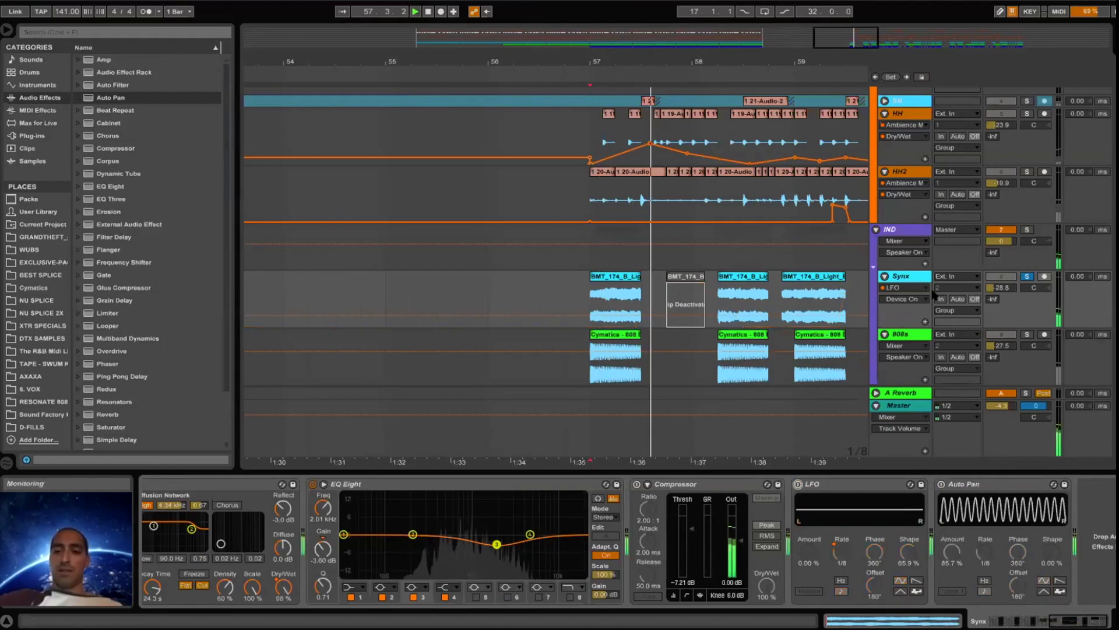
- Switch the Synx automation lane from LFO back to ASN VERB and replay from bar 57
left_click(904, 288)
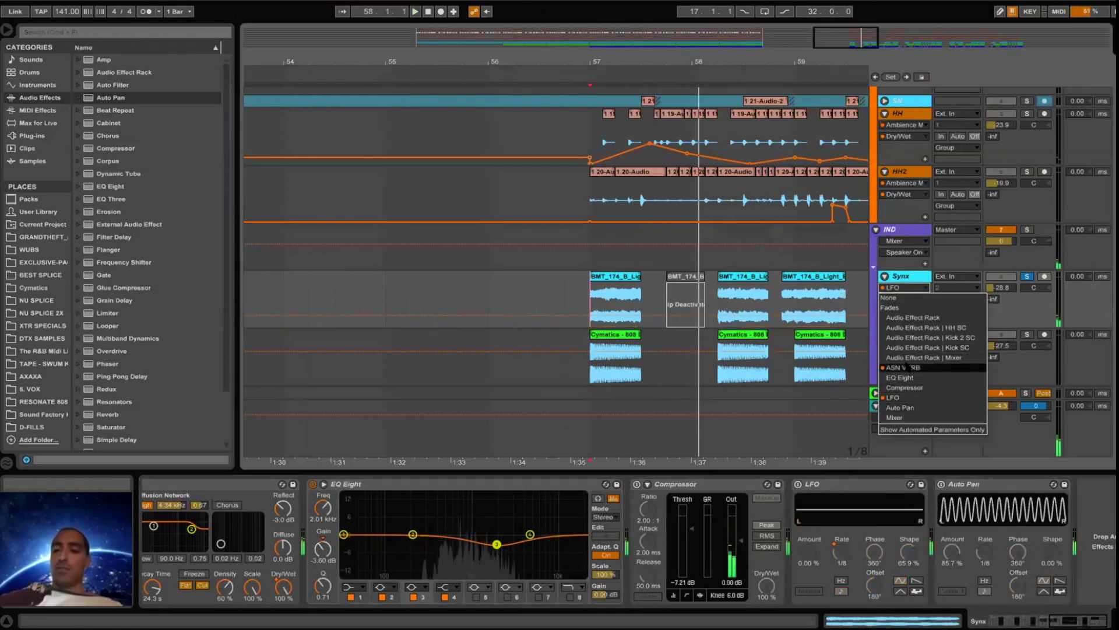
left_click(909, 365)
key("space")
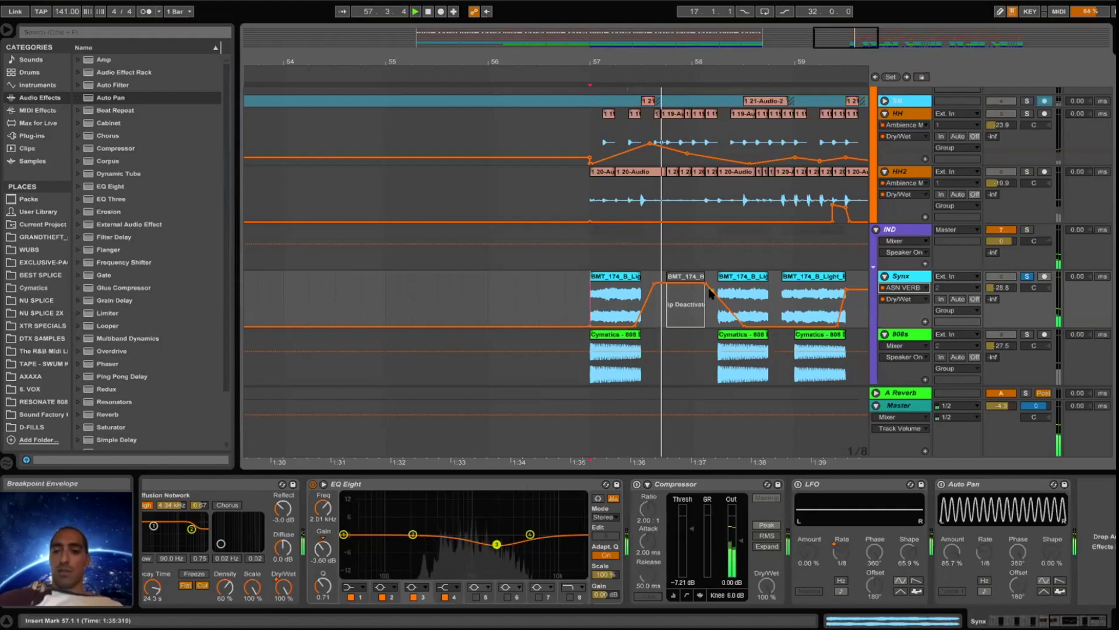
- Try dropping the Synx reverb Dry/Wet automation to 0% within the deactivated clip after bar 58 begins, replaying from bar 57 to compare
key("space")
key("space")
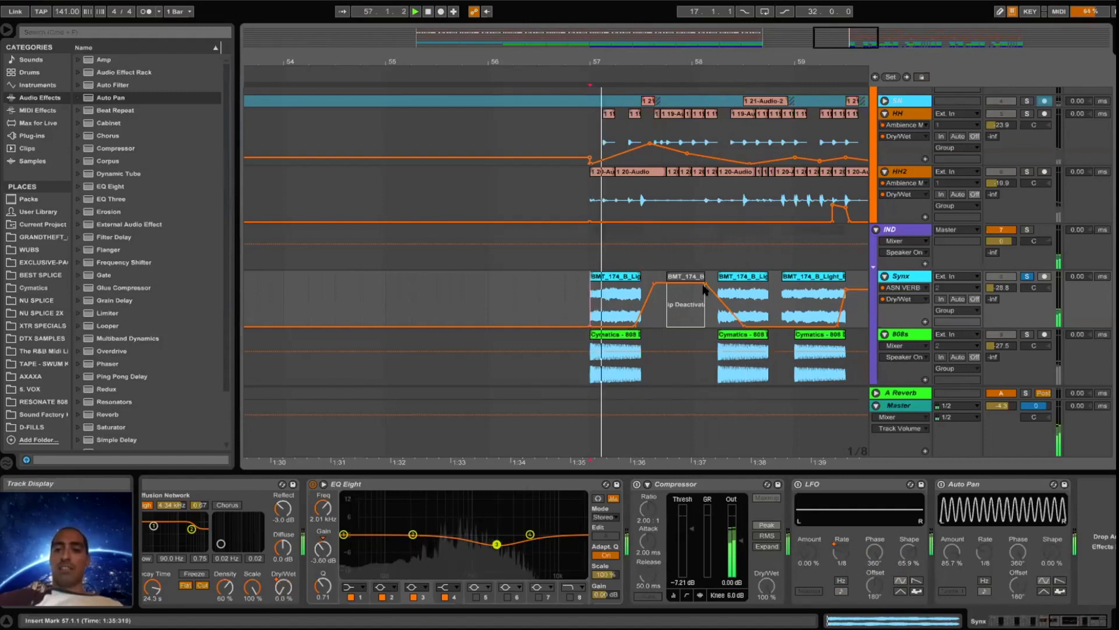
left_click_drag(705, 284, 700, 327)
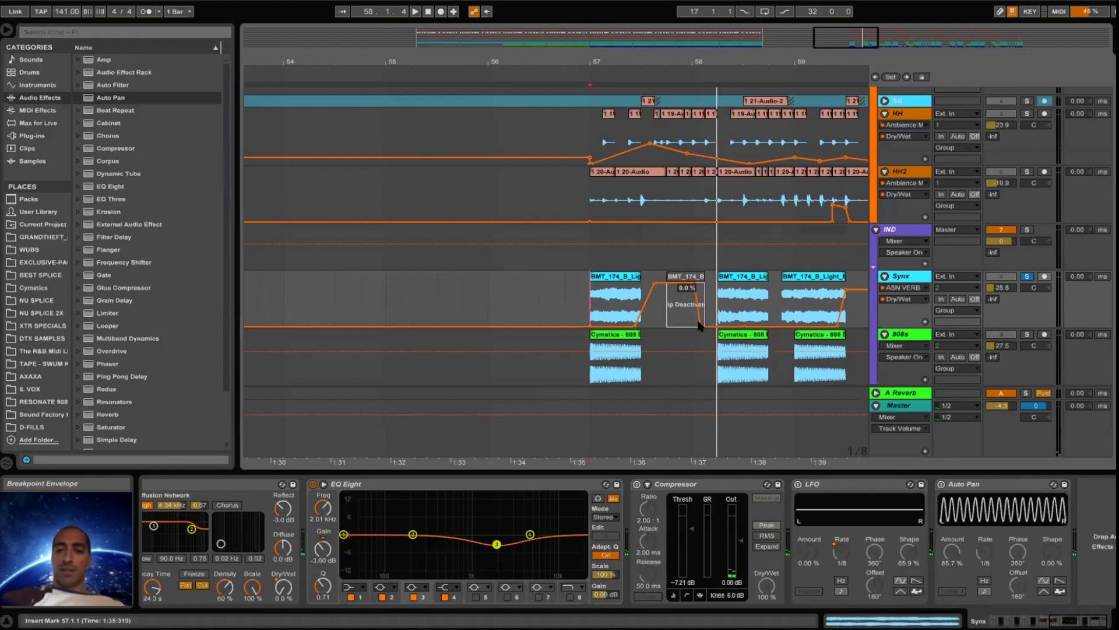
key("space")
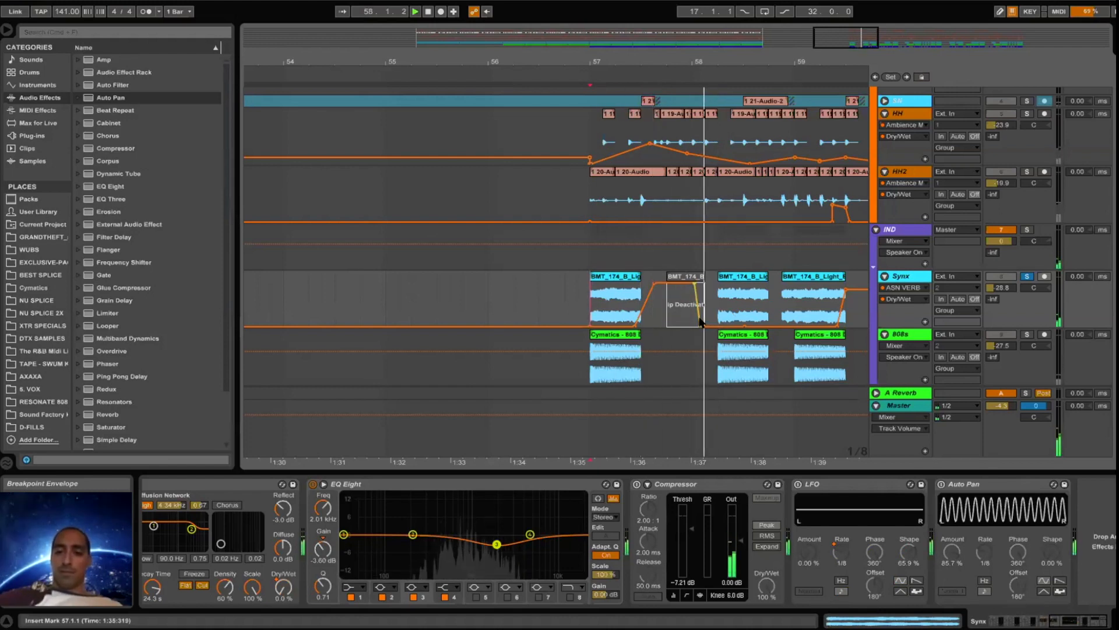
key("space")
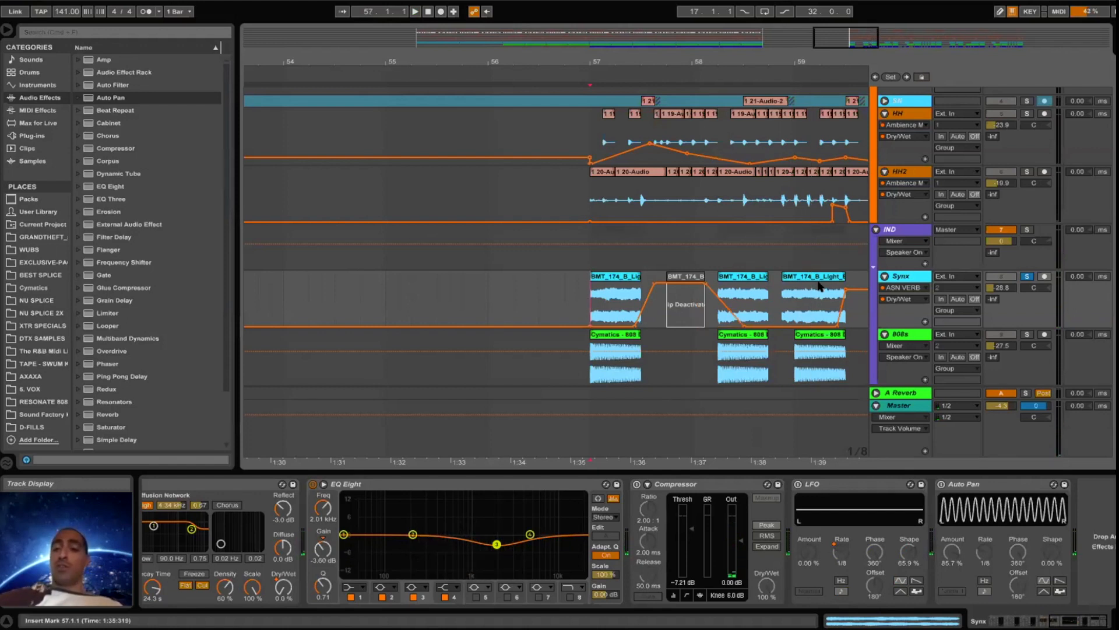
- Turn on the Synx LFO device and automate its Amount up to 100% only in the gap between the first two active clips
left_click(796, 483)
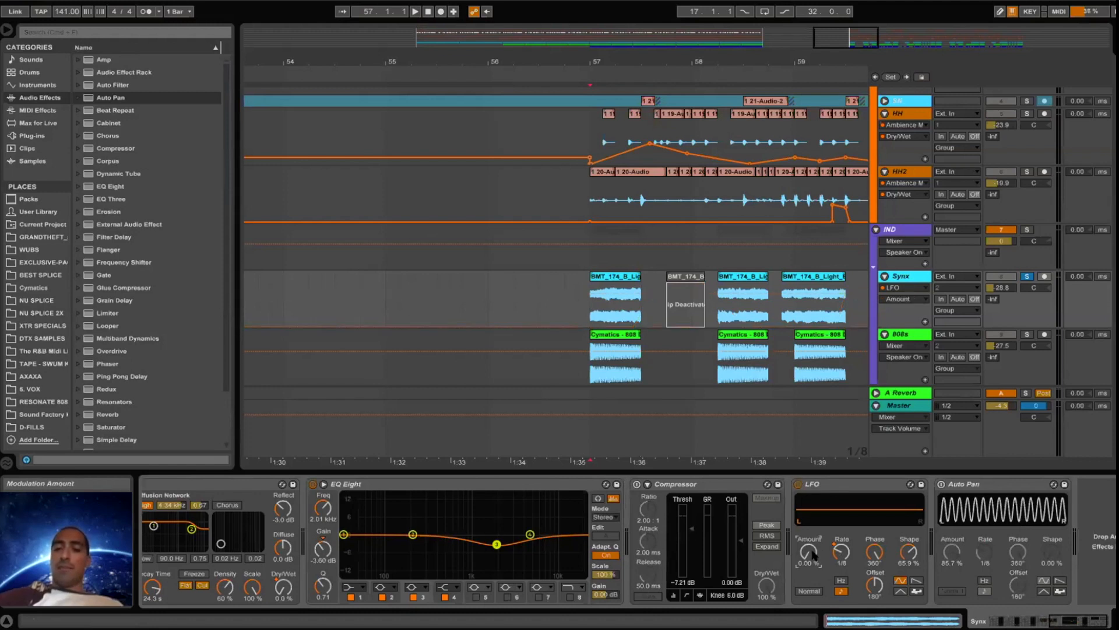
left_click(636, 326)
left_click_drag(637, 327, 637, 284)
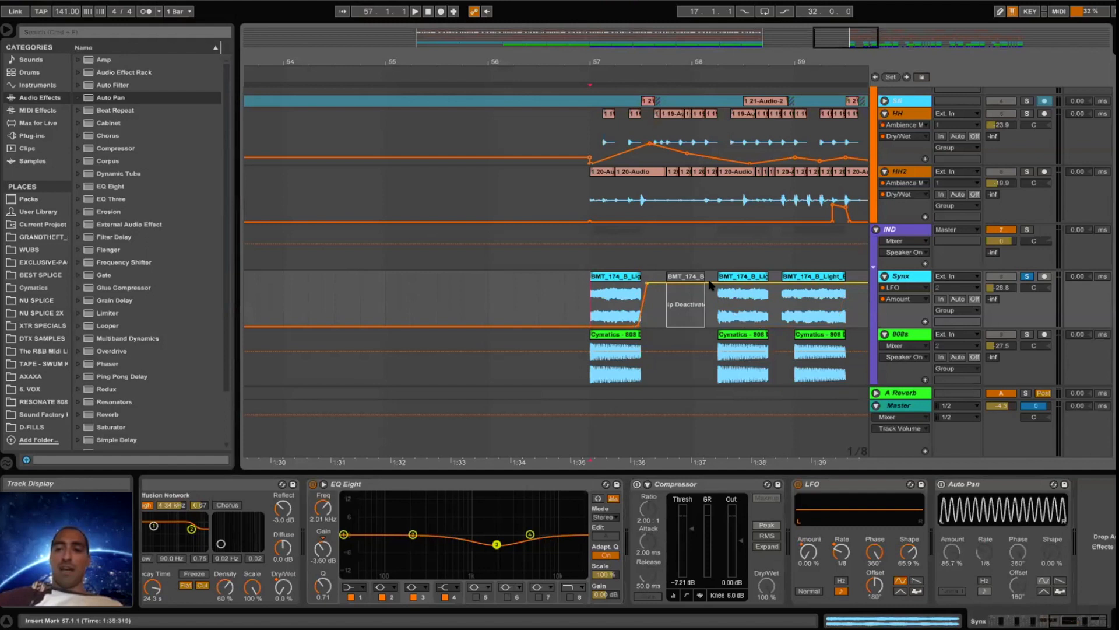
mouse_move(718, 283)
left_mouse_down()
mouse_move(720, 327)
mouse_move(708, 321)
mouse_move(717, 284)
left_mouse_up()
key("super+z")
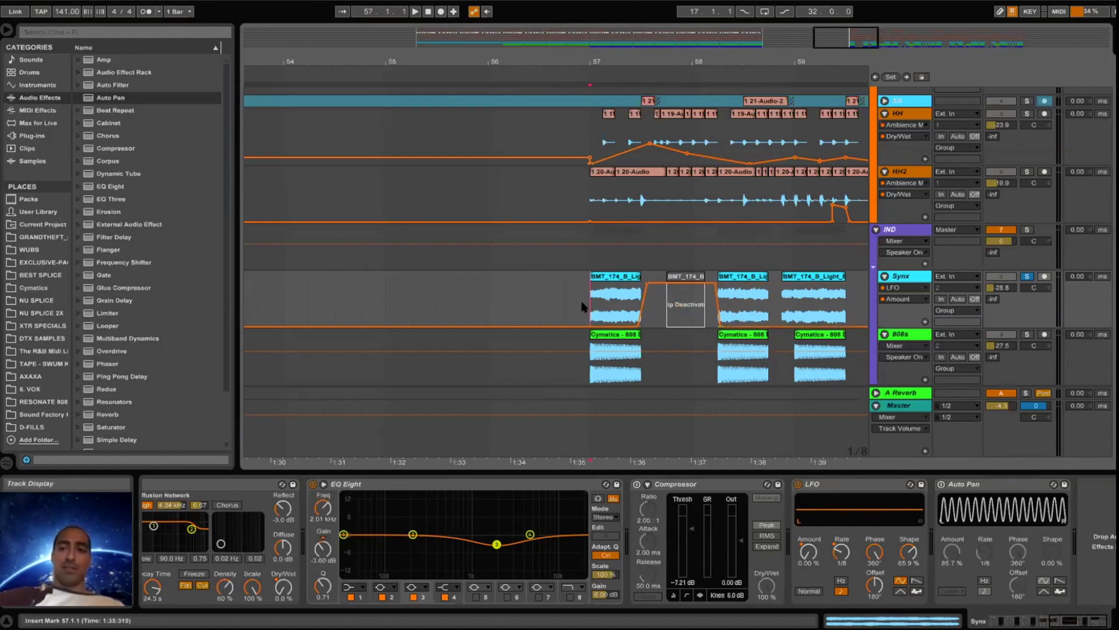
- Play the Synx track from bar 57 to hear the LFO automation, and set the LFO Shape to 0%
key("space")
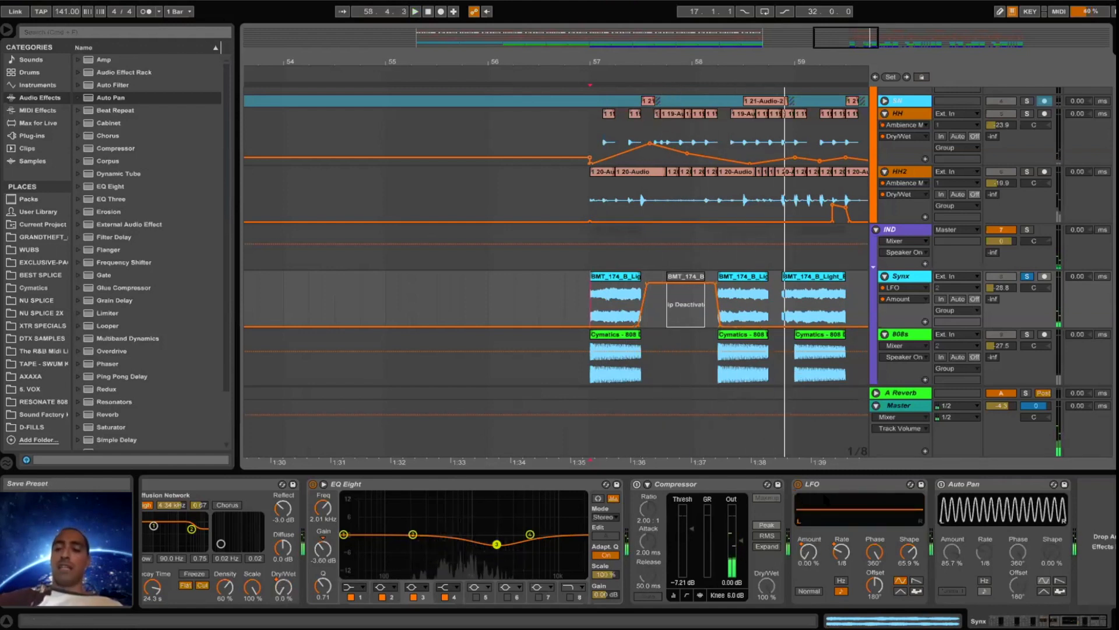
key("space")
left_click(797, 484)
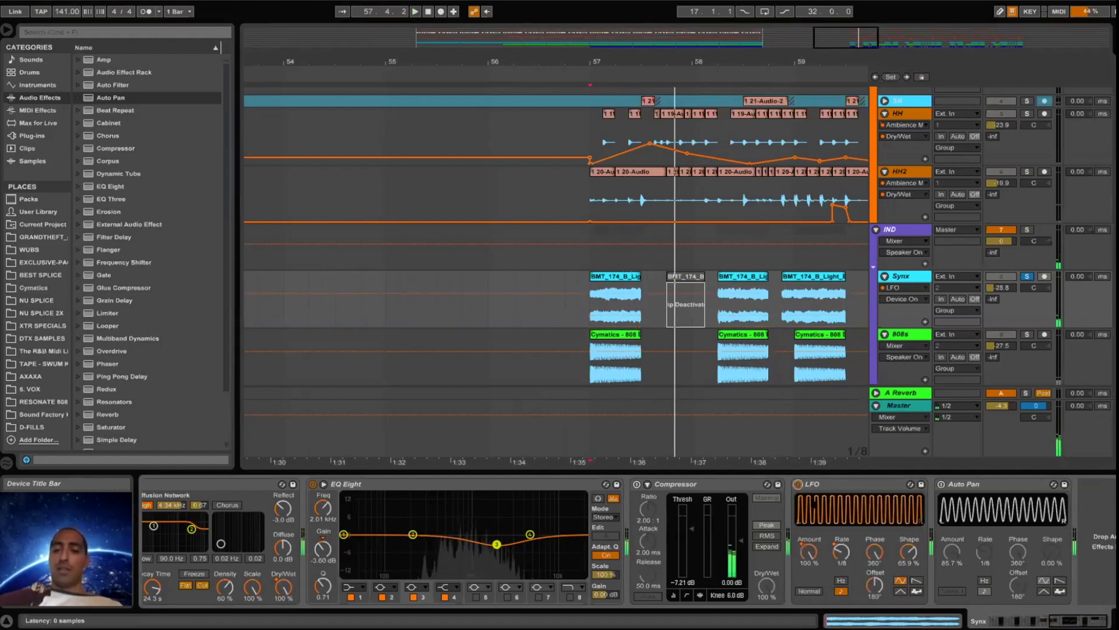
left_click_drag(909, 551, 909, 583)
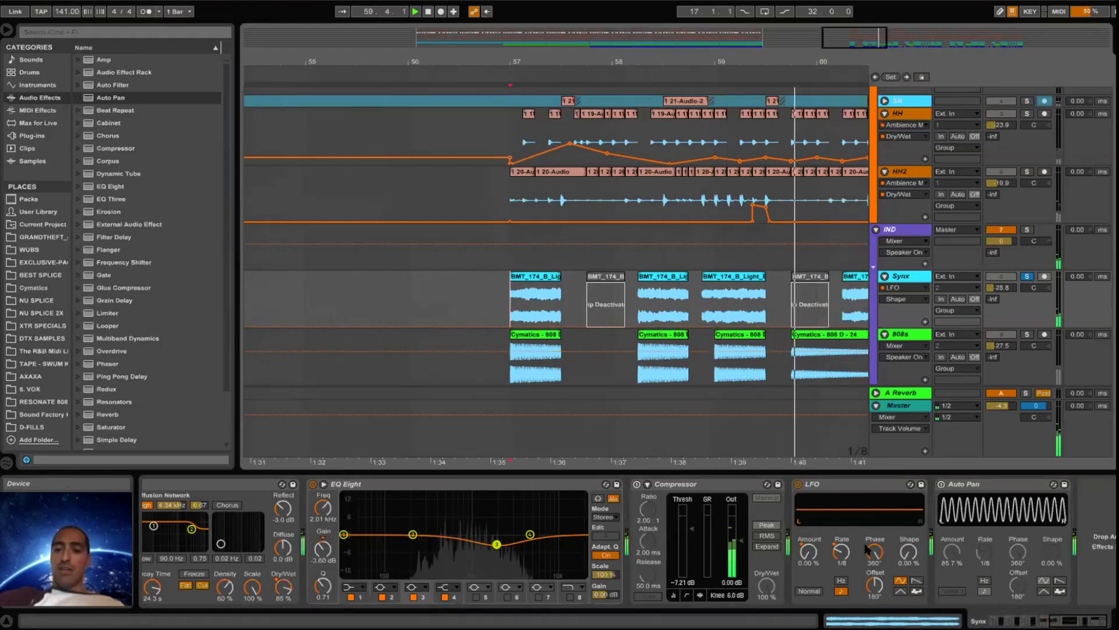
- In the gap after the third active Synx clip, automate the LFO Amount up to 93.9% and the Sync Rate to 1/12
left_click(807, 548)
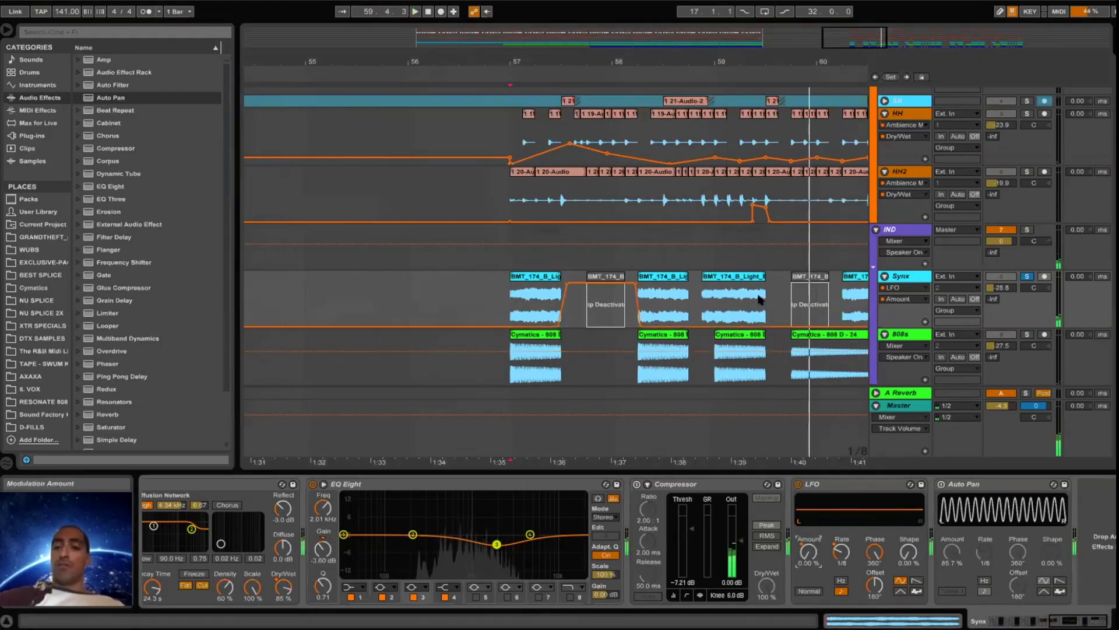
left_click_drag(767, 329, 768, 284)
left_click(841, 550)
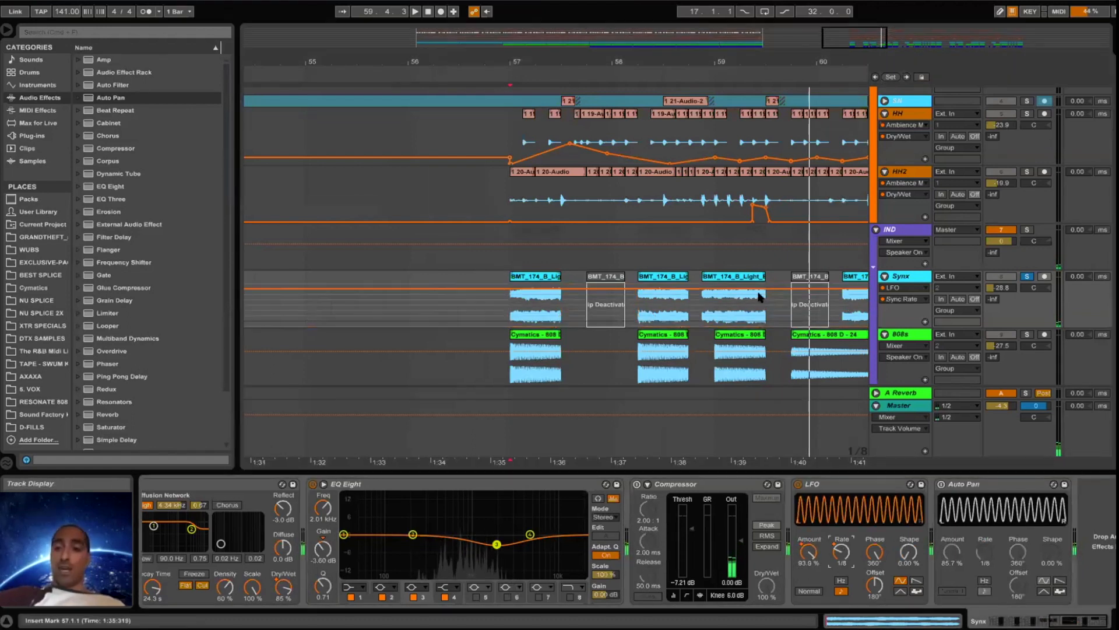
left_click_drag(768, 289, 798, 297)
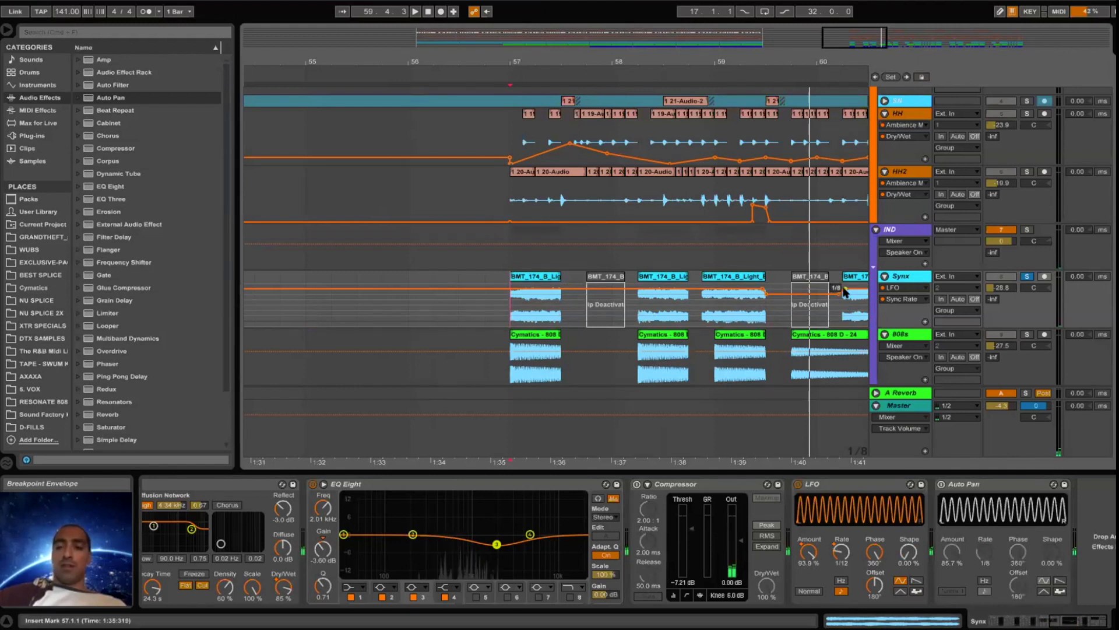
- Play the soloed Synx track from bar 57 through bar 60 to hear the LFO Amount and Sync Rate automation
key("space")
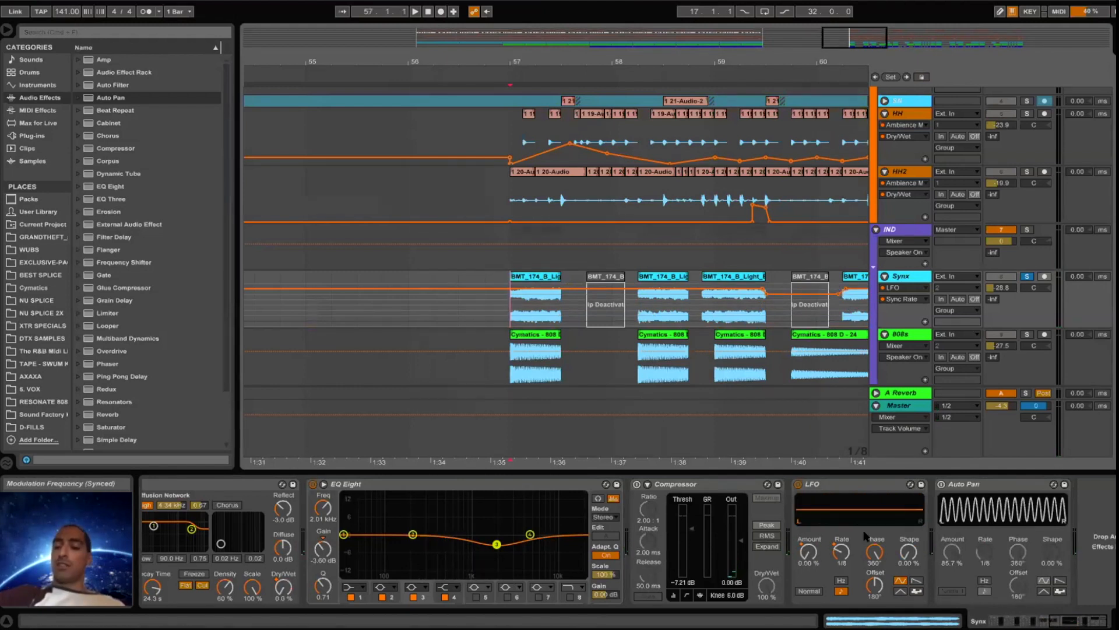
key("space")
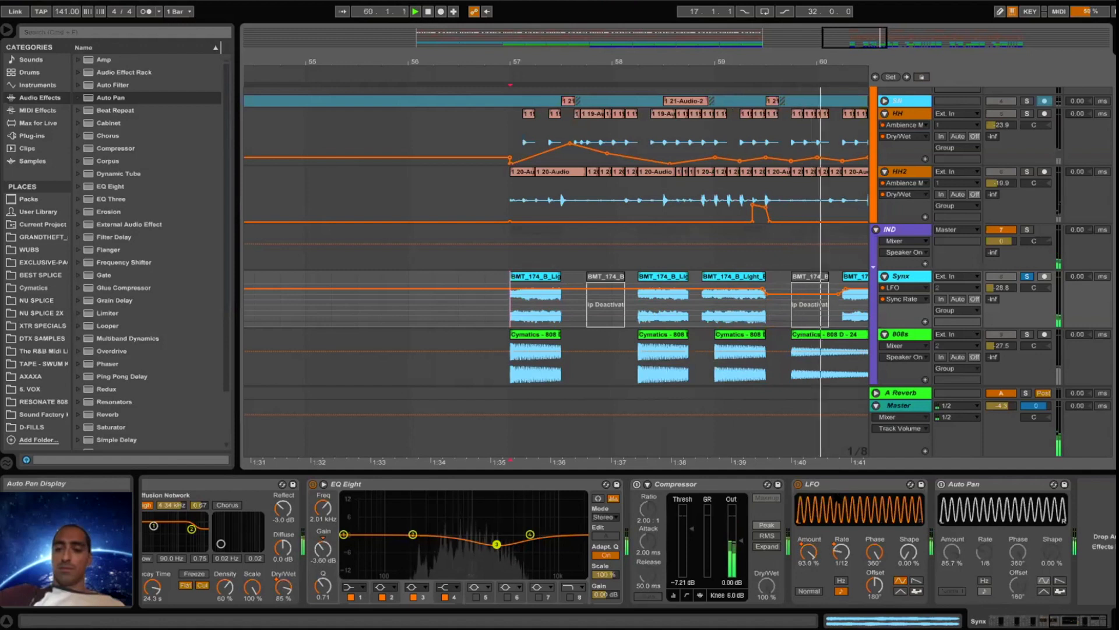
key("space")
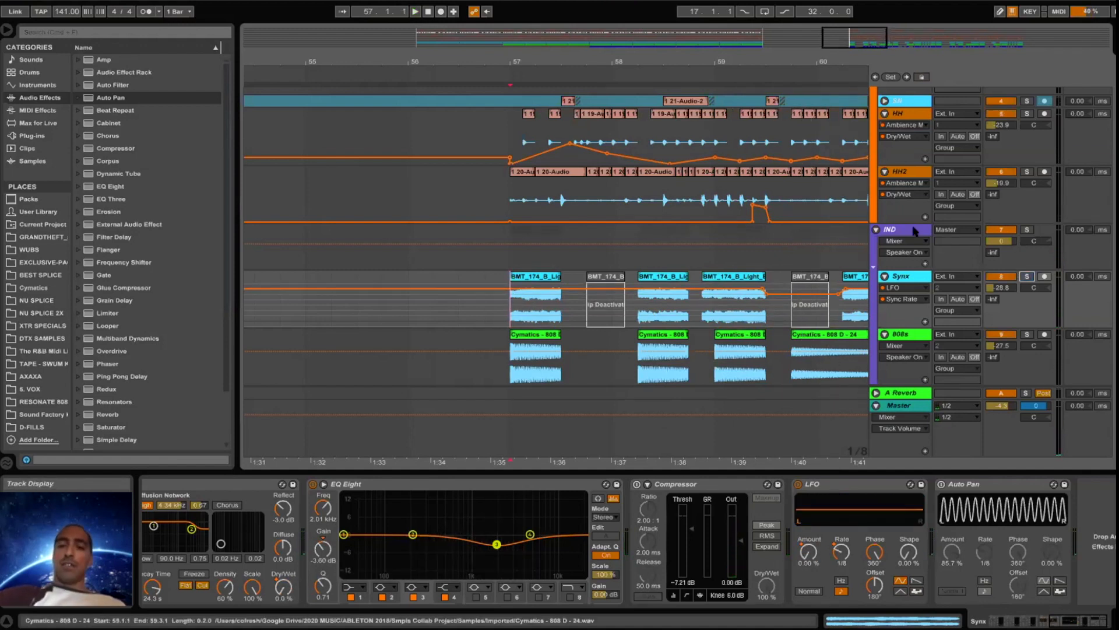
- Automate the IND group's Auto Pan Device On to be active over the first clip and the next two clips, and play from before bar 57
left_click(897, 236)
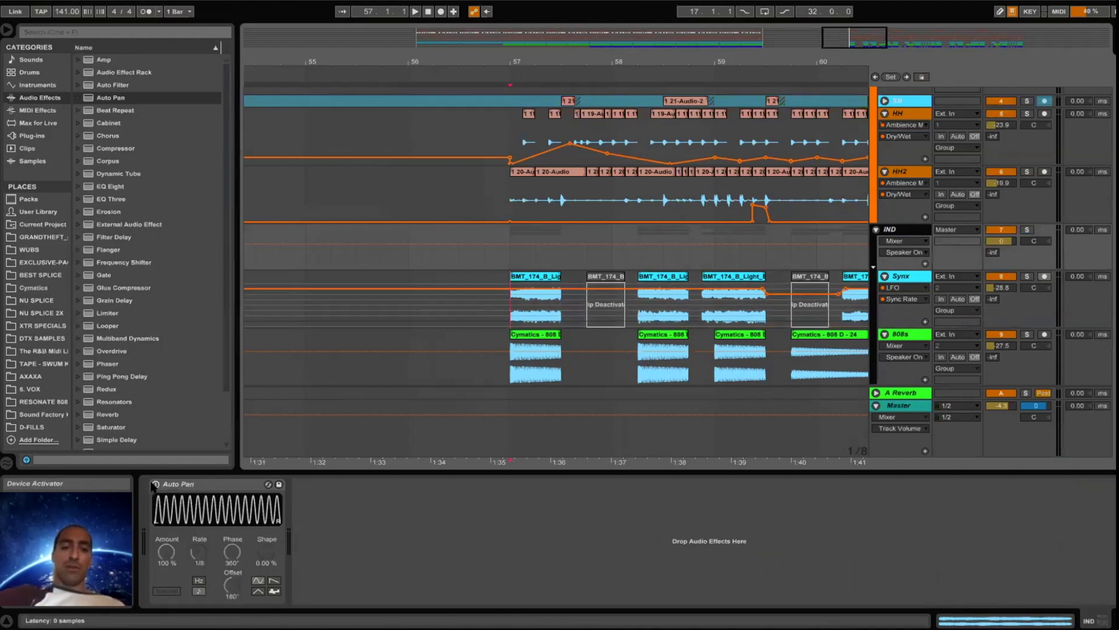
left_click(155, 483)
left_click(561, 244)
left_click_drag(562, 244, 502, 260)
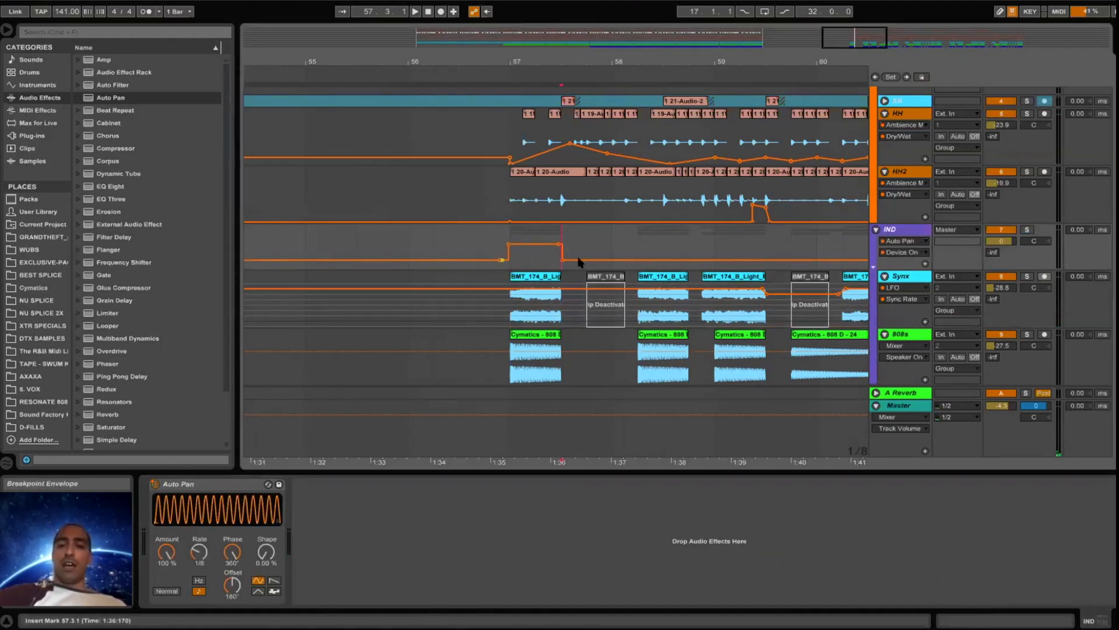
mouse_move(623, 258)
left_mouse_down()
mouse_move(616, 244)
mouse_move(635, 244)
left_mouse_up()
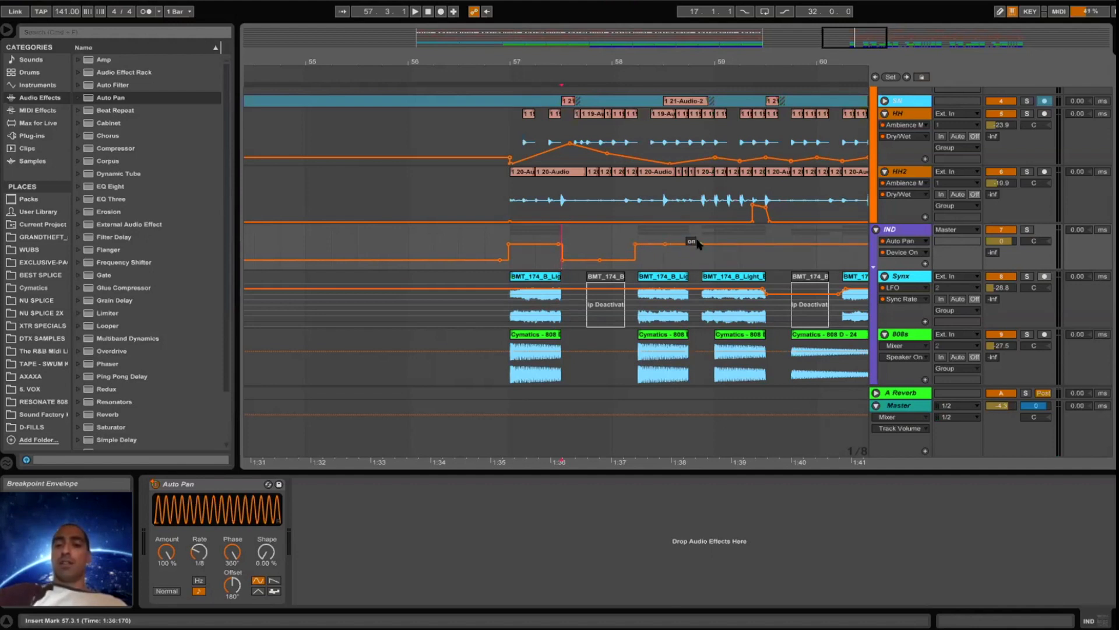
left_click(499, 234)
key("space")
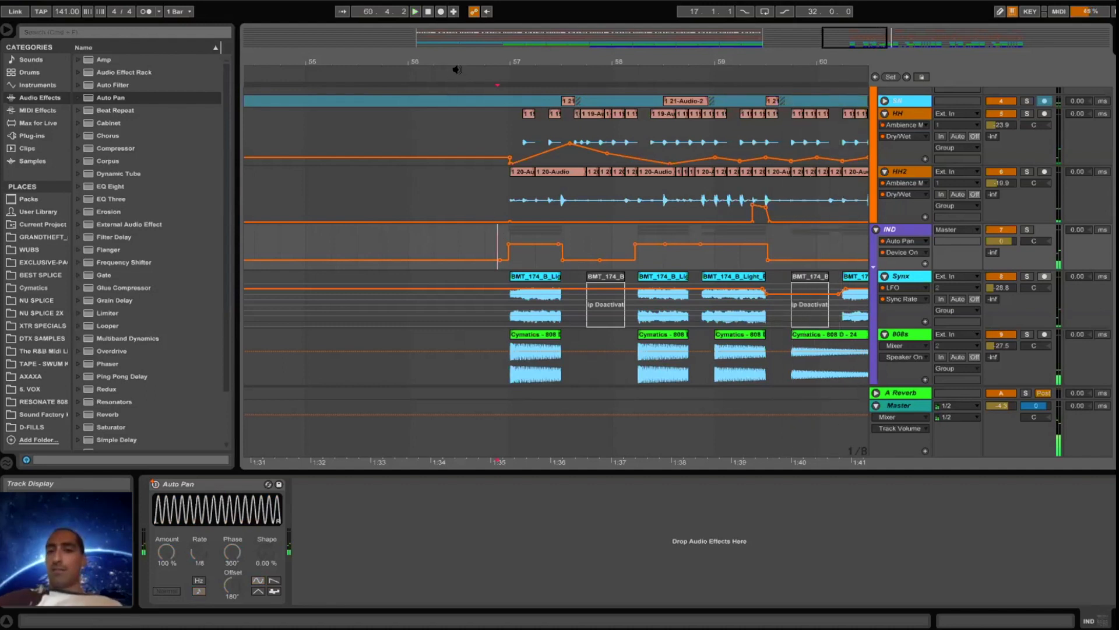
- Show the ASN VERB Dry/Wet automation on the Synx track and play the full beat from bar 57
left_click_drag(465, 63, 464, 26)
scroll(465, 274, "down", 1)
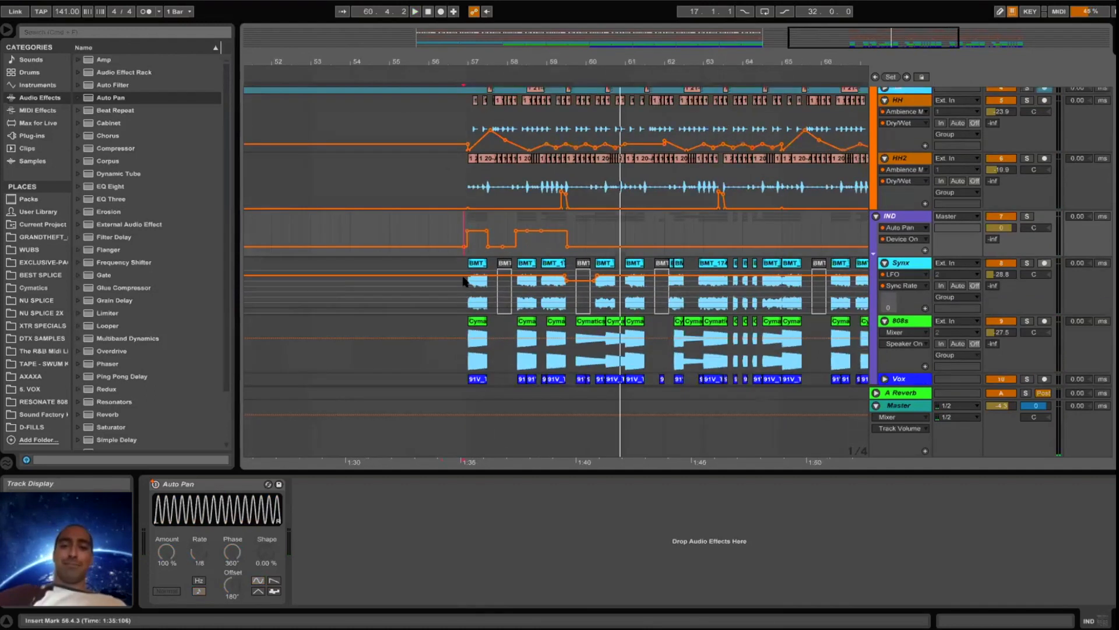
left_click(465, 276)
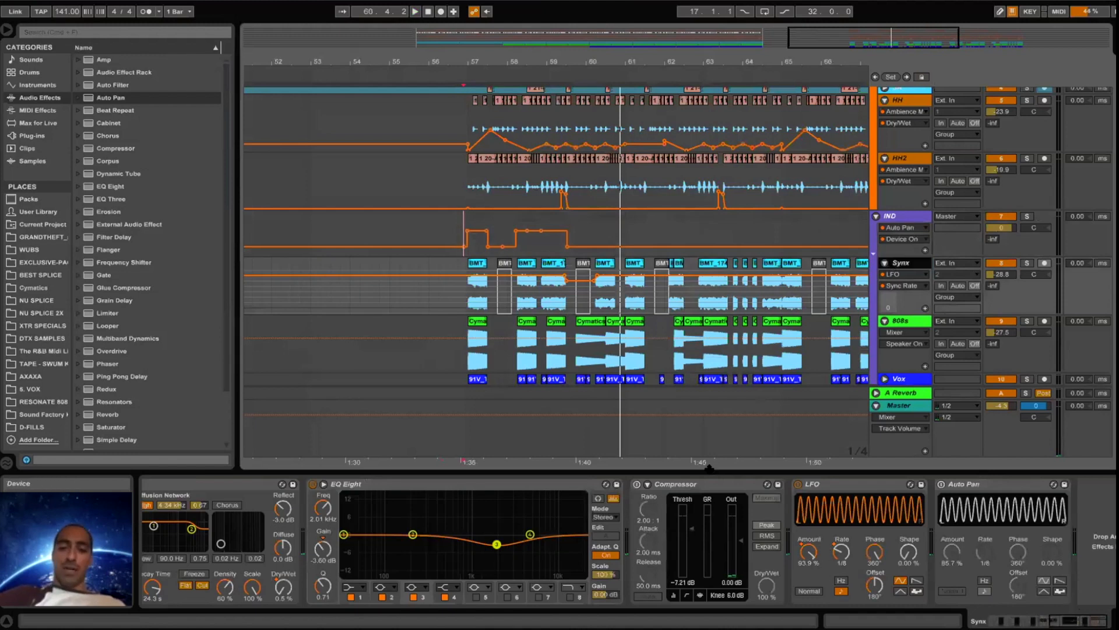
left_click(897, 274)
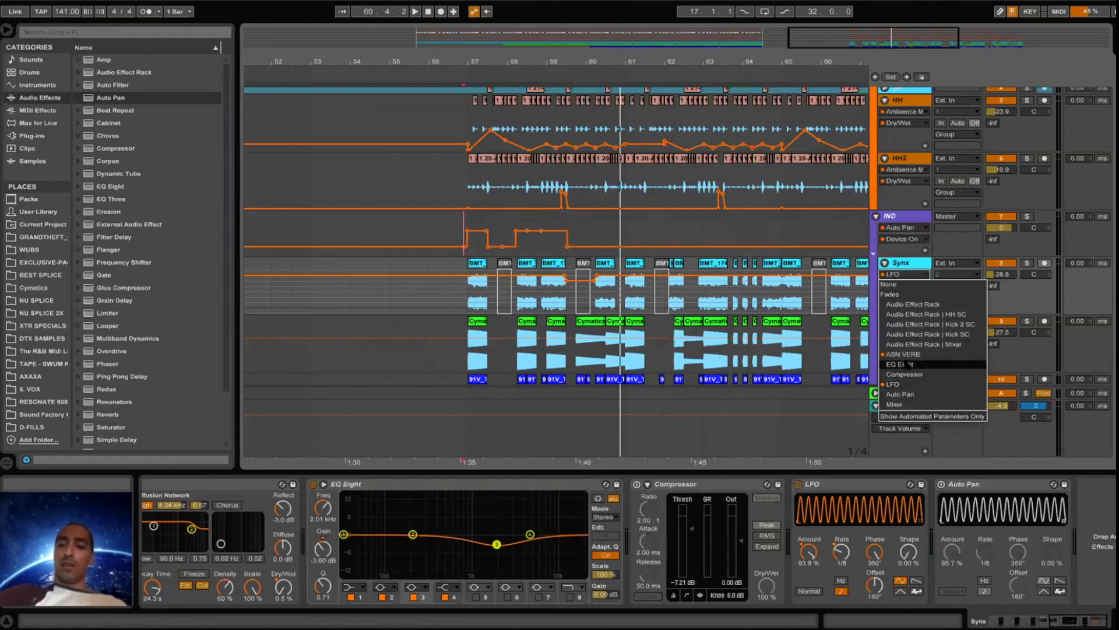
left_click(909, 364)
key("space")
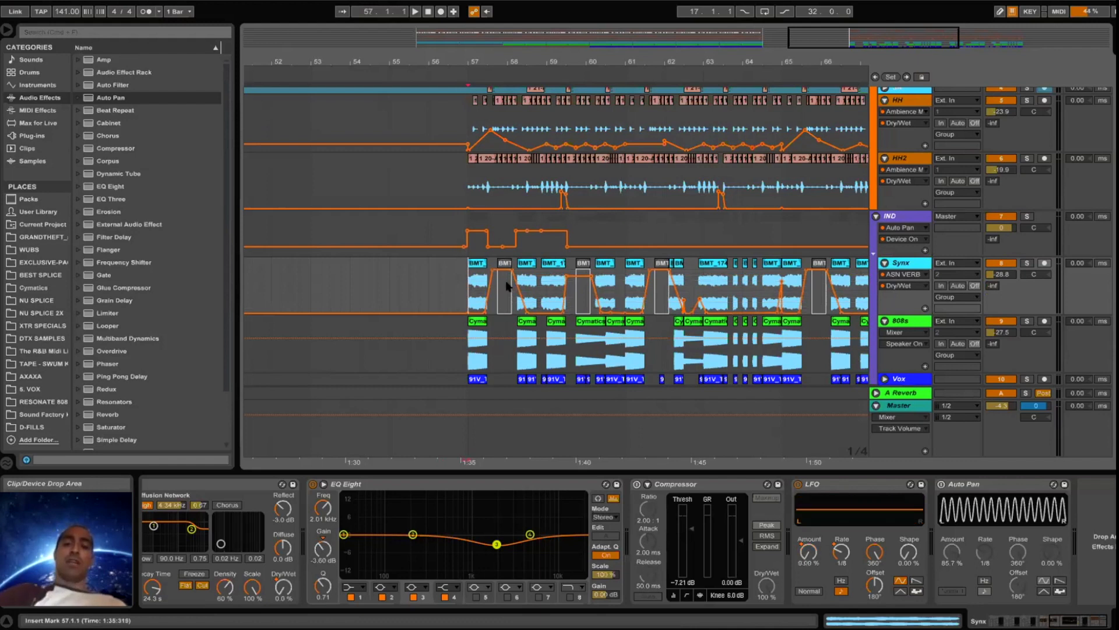
key("space")
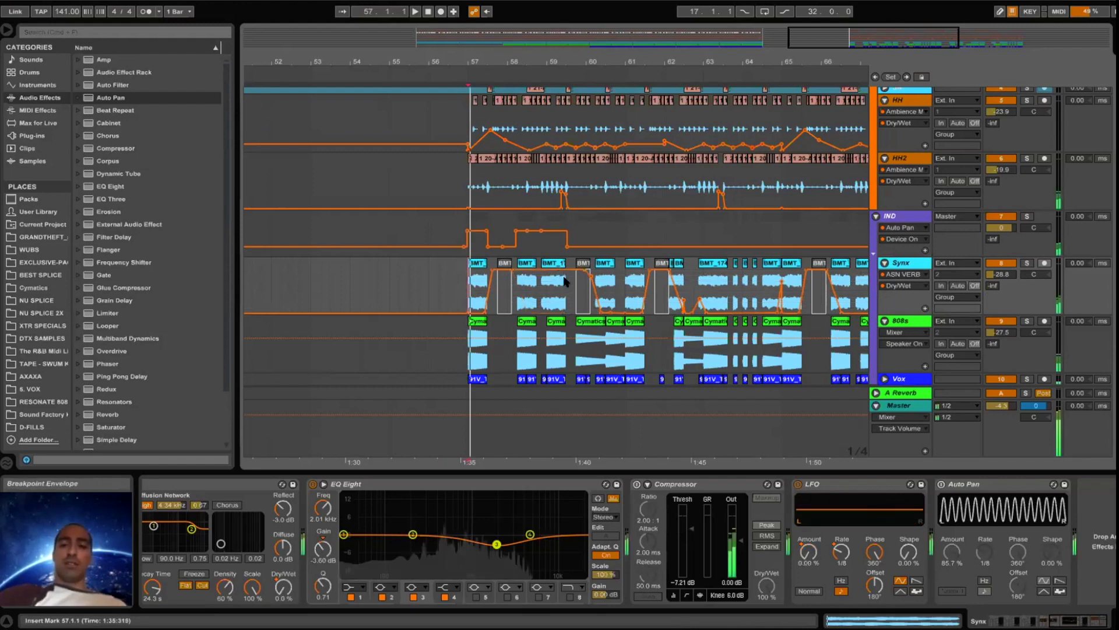
- Solo the Synx track, replay it from bar 57 to hear its reverb automation, and unsolo it
left_click(1026, 263)
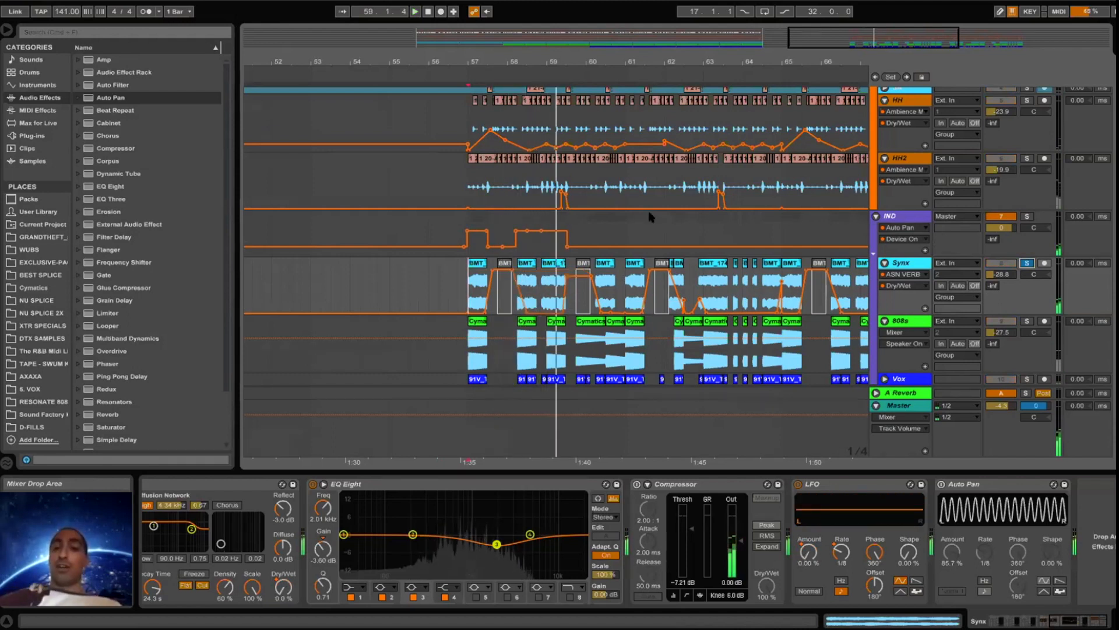
key("space")
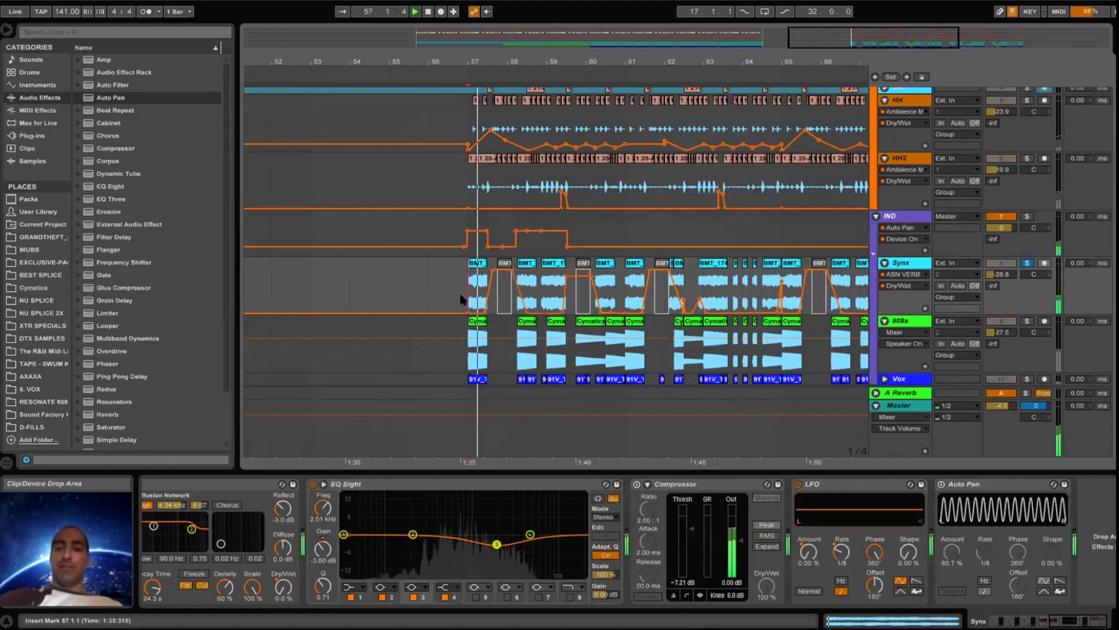
left_click(1025, 264)
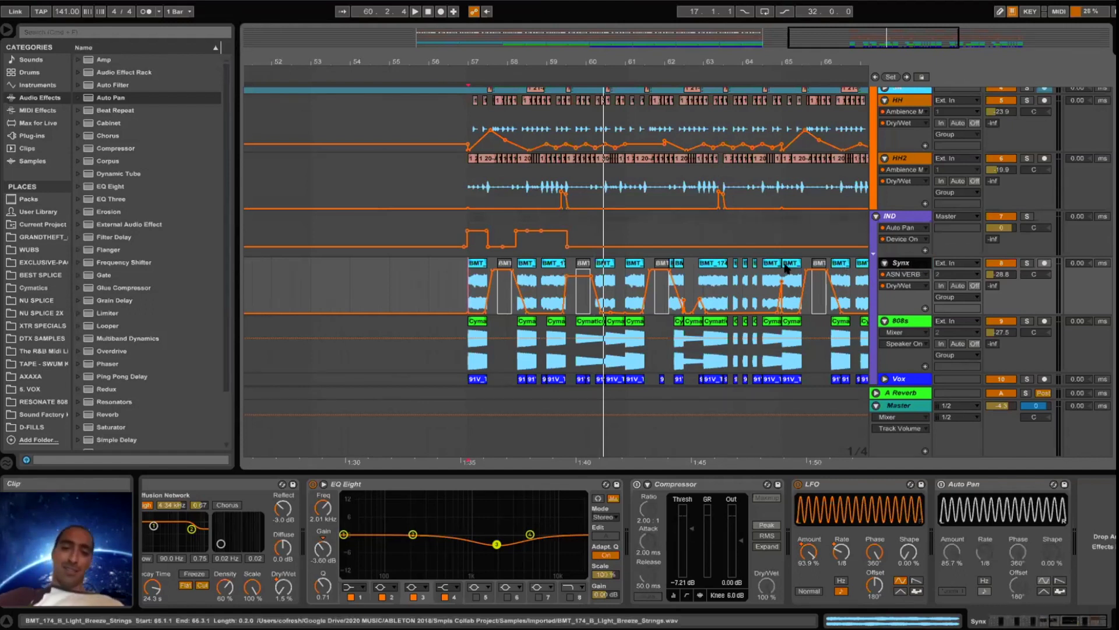
left_click(511, 281)
left_click_drag(537, 279, 466, 281)
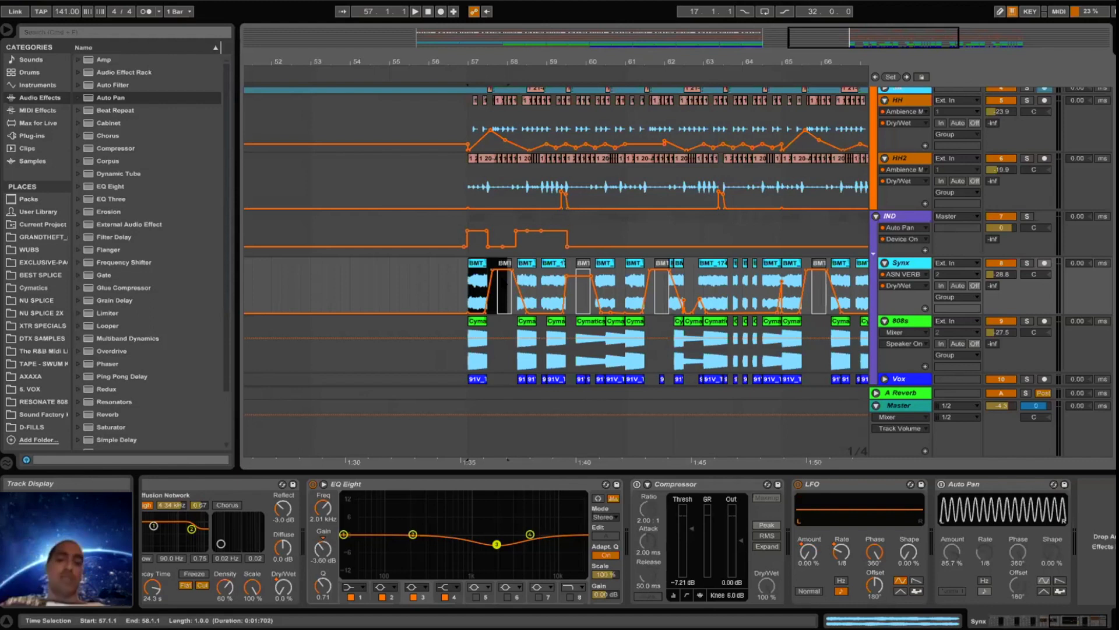
left_click(467, 286)
- Open the BMT_174_B_Light_Breeze_Strings clip starting at bar 33 on the Synx track in the clip view
scroll(465, 288, "left", 15)
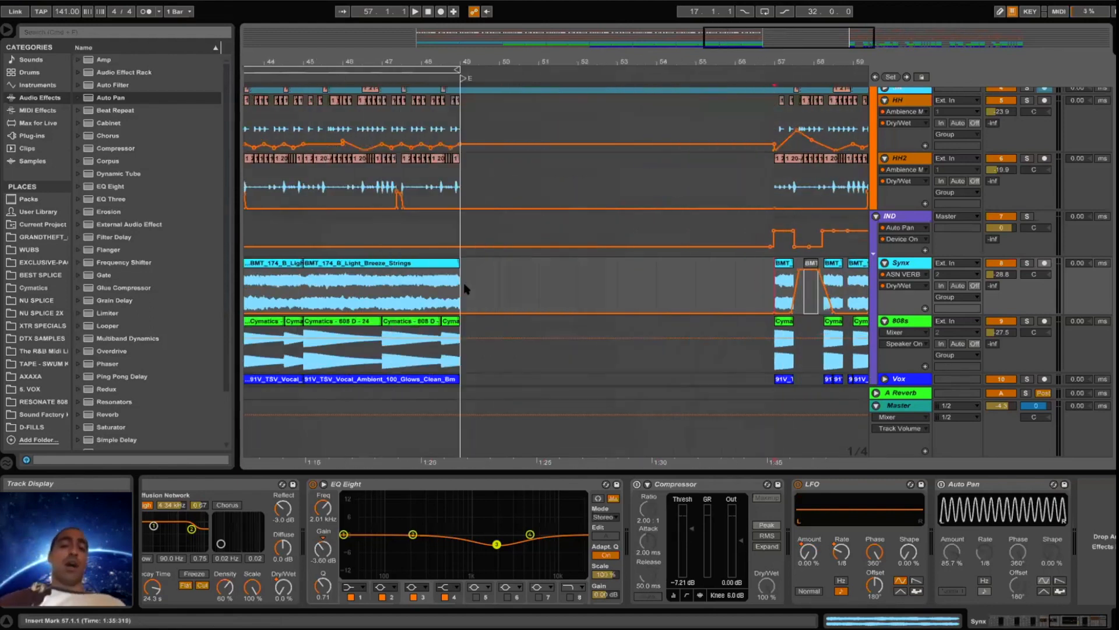
scroll(465, 289, "left", 10)
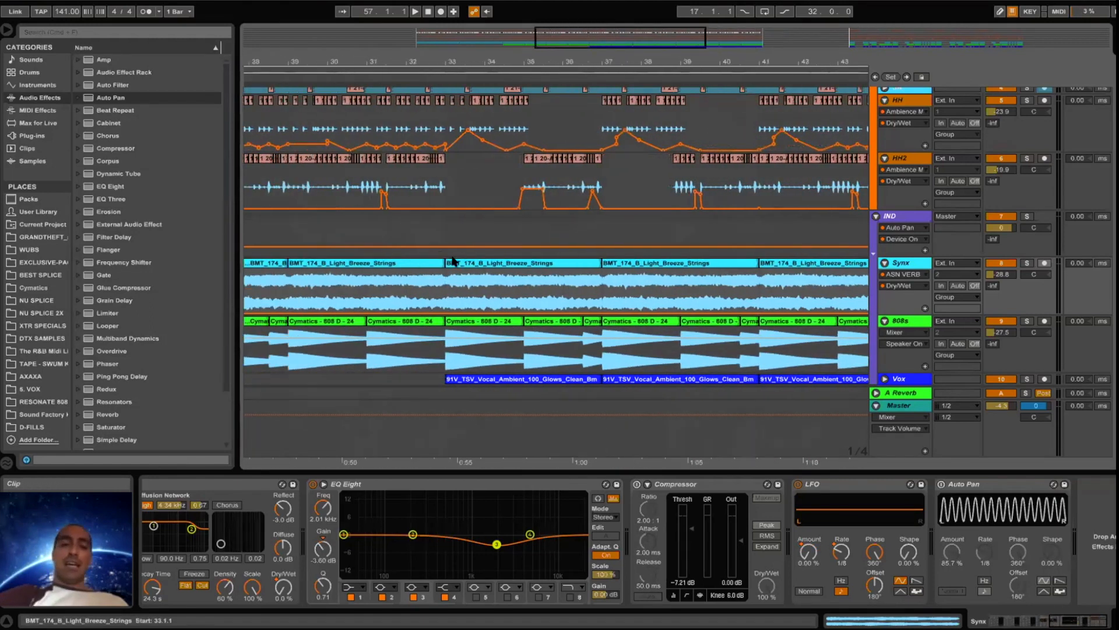
left_click(453, 263)
left_click_drag(470, 60, 469, 35)
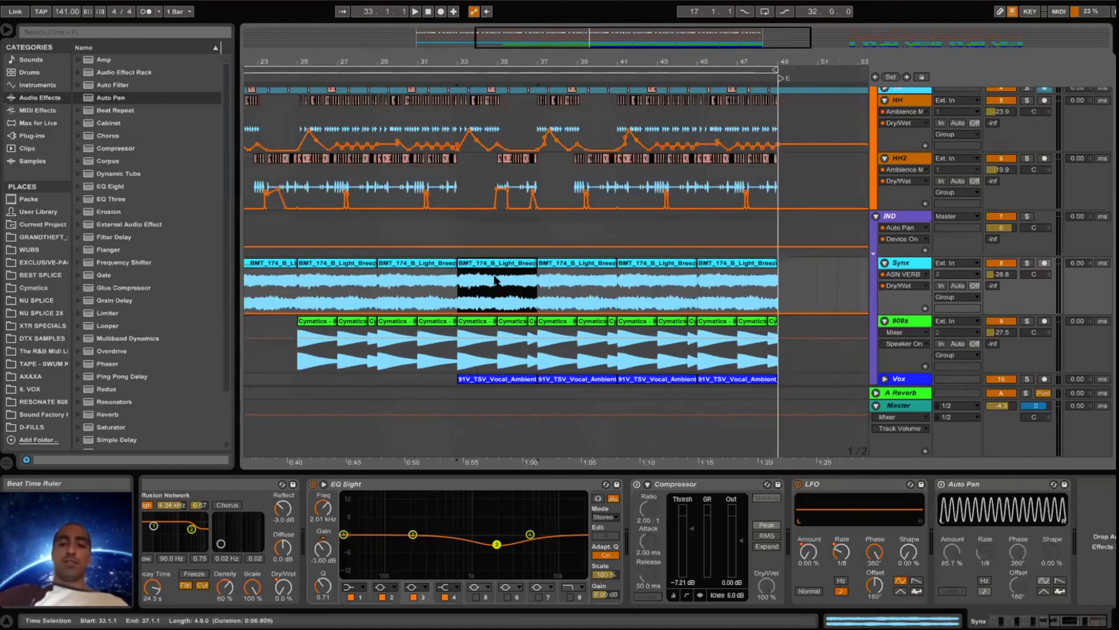
left_click(457, 284)
double_click(505, 263)
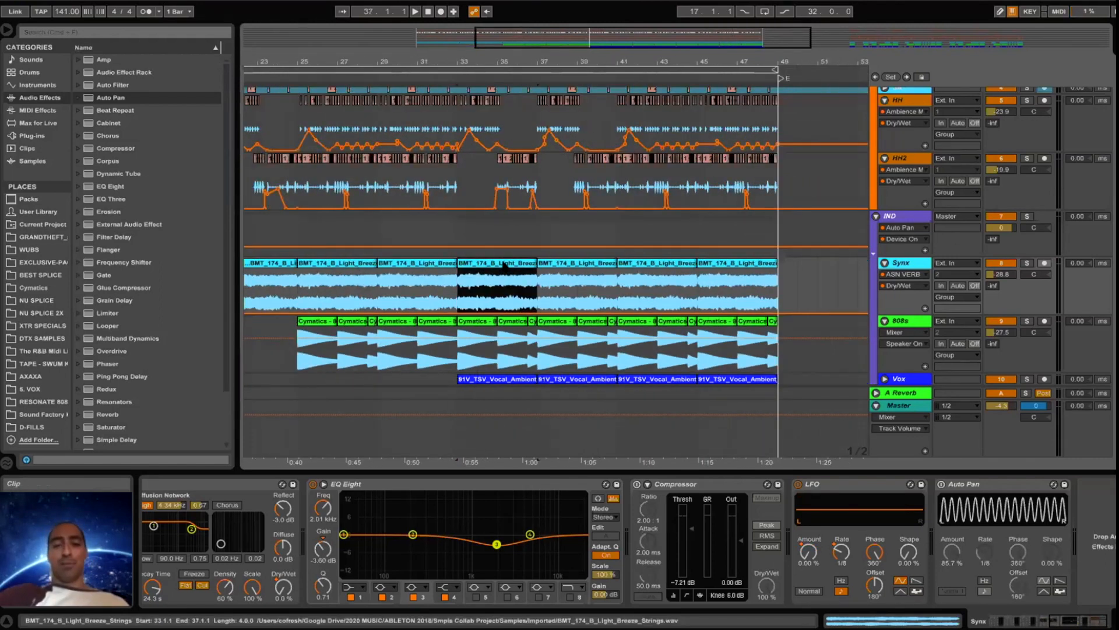
- Show the clip's Transposition envelope and examine its raised section around beat 2
left_click(373, 508)
left_click(377, 527)
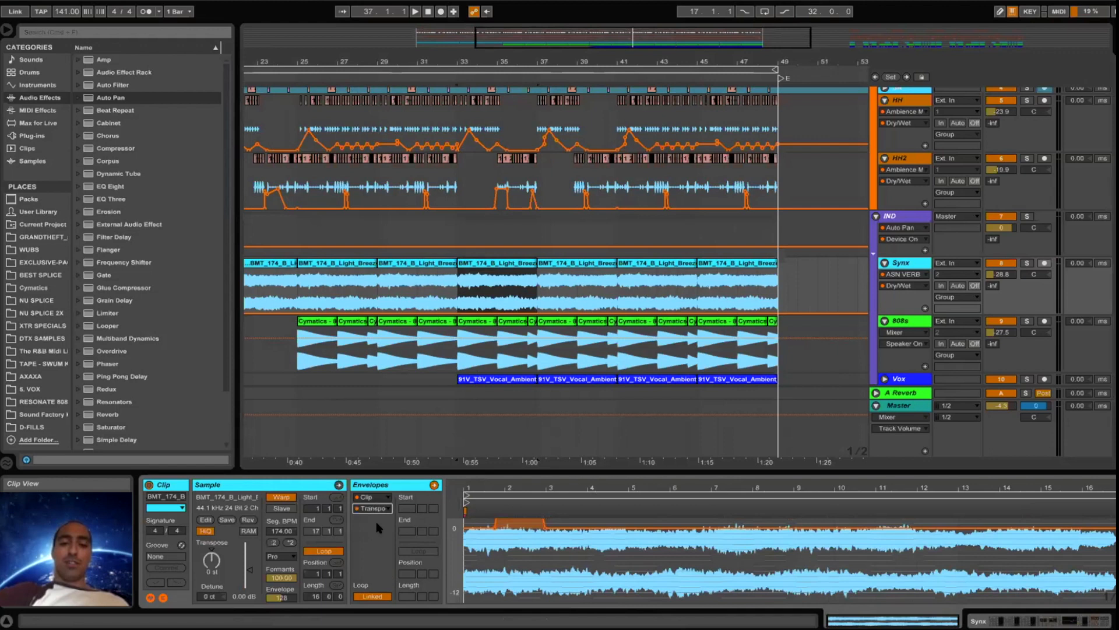
scroll(501, 534, "up", 5)
scroll(502, 535, "down", 1)
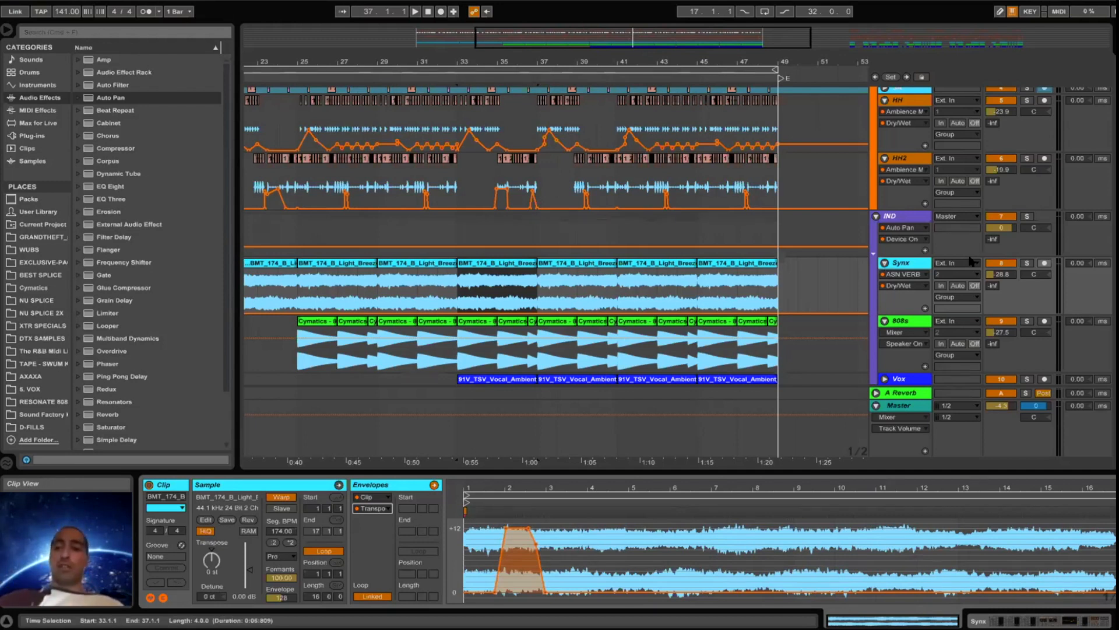
- Audition the soloed Synx track from bar 33, compare it with the clip starting at bar 37, and unsolo it
key("space")
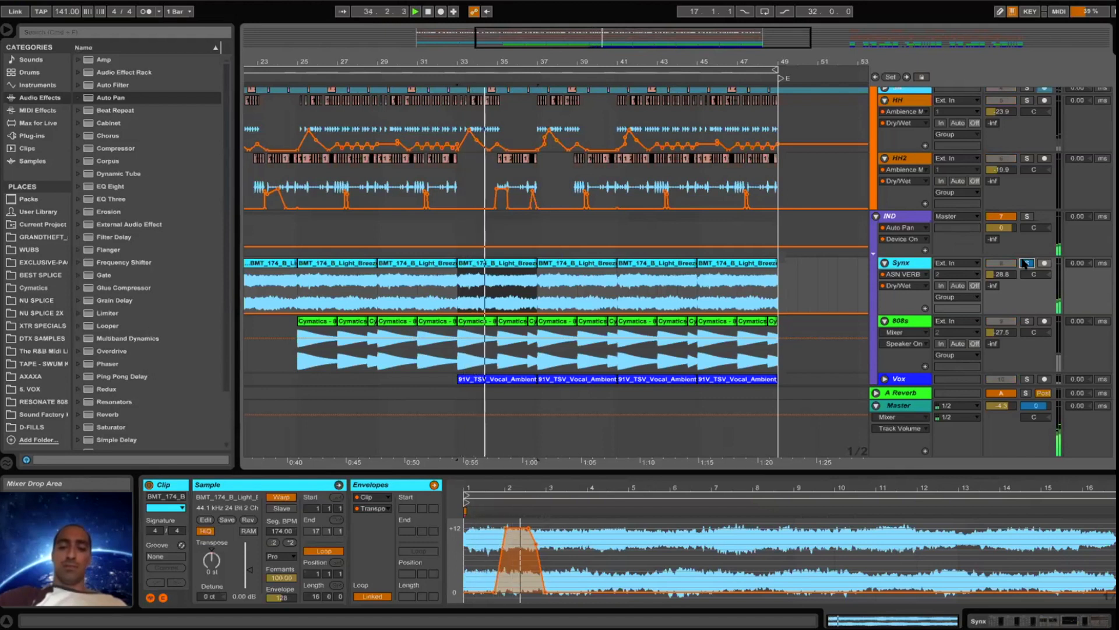
left_click(575, 262)
key("space")
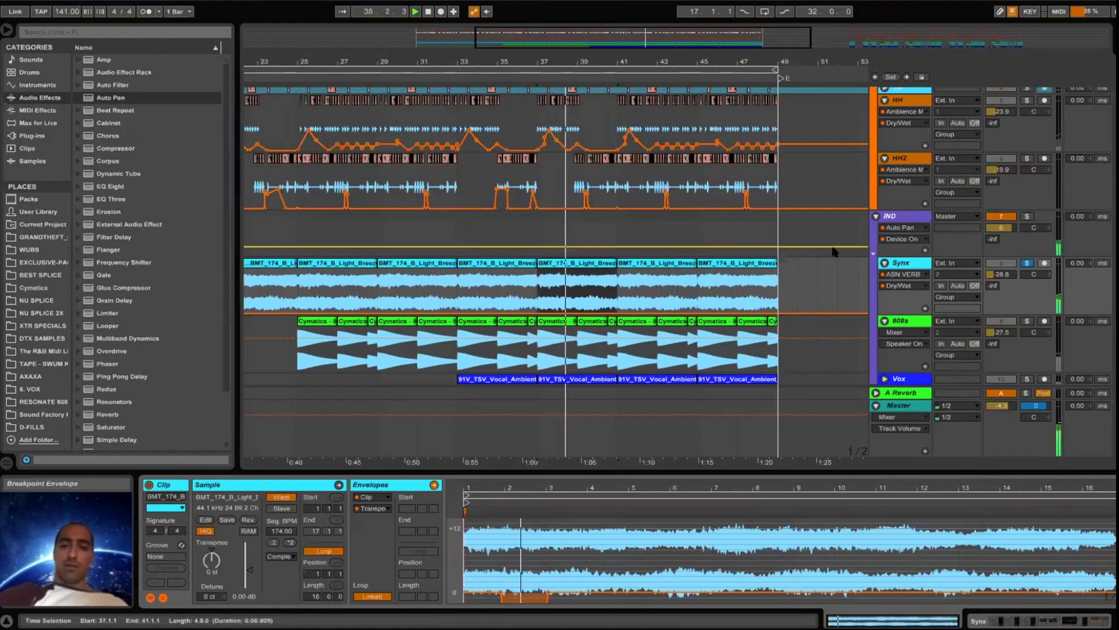
left_click(1027, 263)
- Play the full beat from bar 37 to hear the second Synx strings clip in context
key("space")
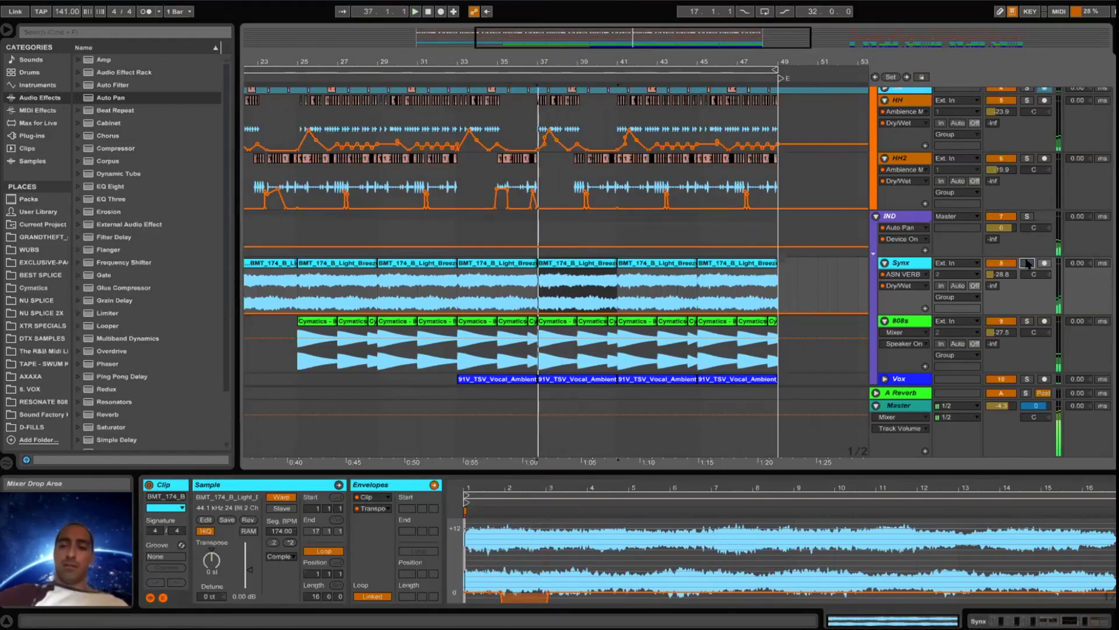
key("space")
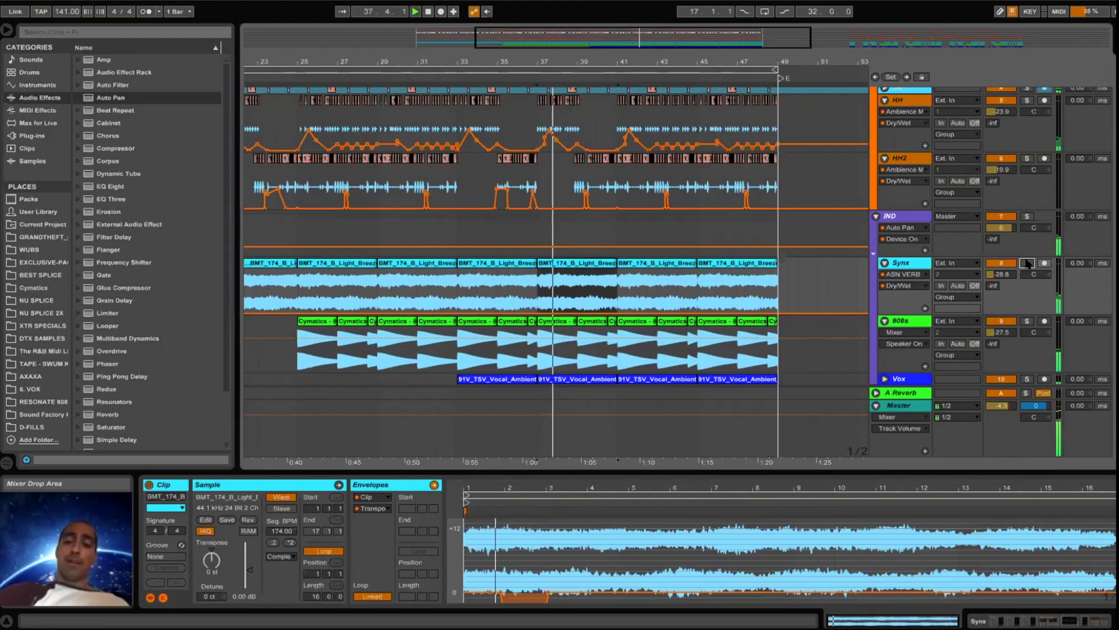
key("space")
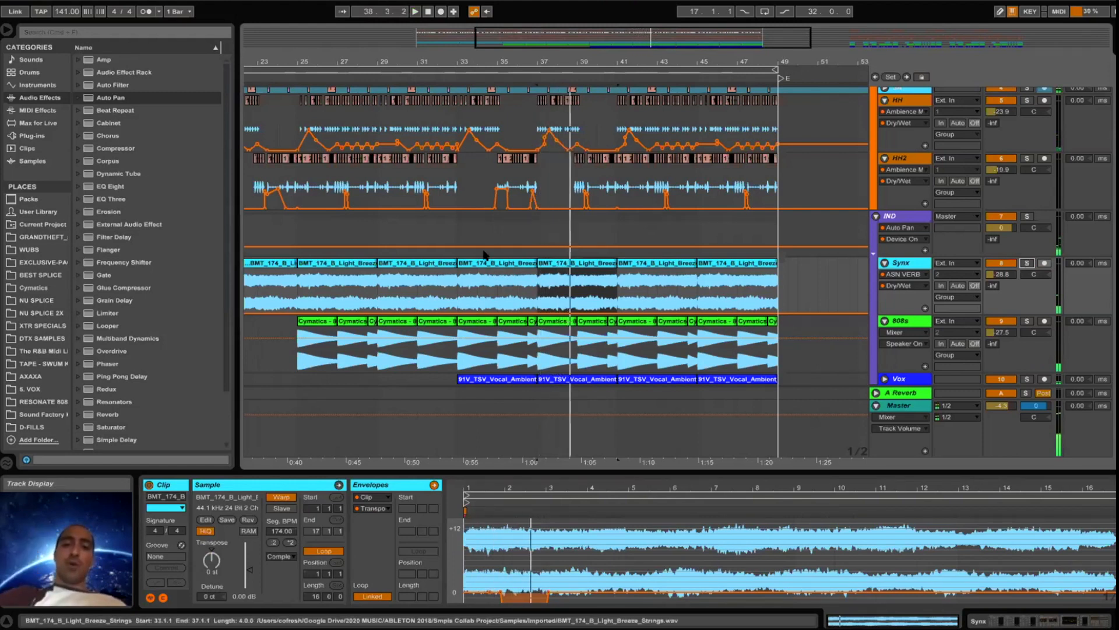
- Open the Synx strings clip at bar 33, play the full beat from there, and deactivate the Vox track
left_click(488, 237)
left_click(471, 260)
key("space")
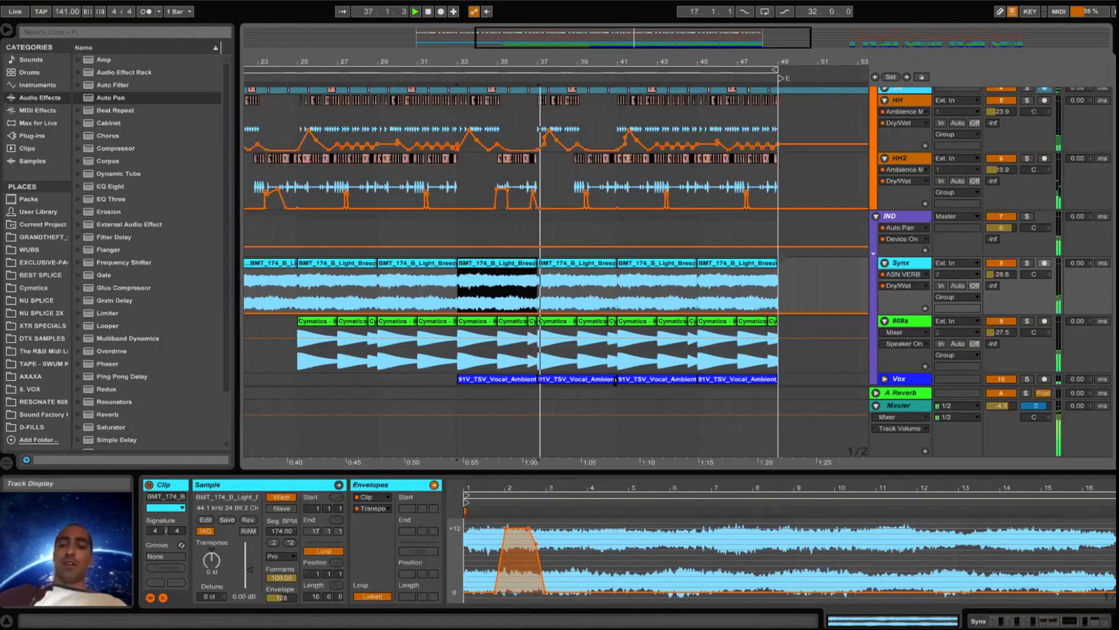
left_click(994, 379)
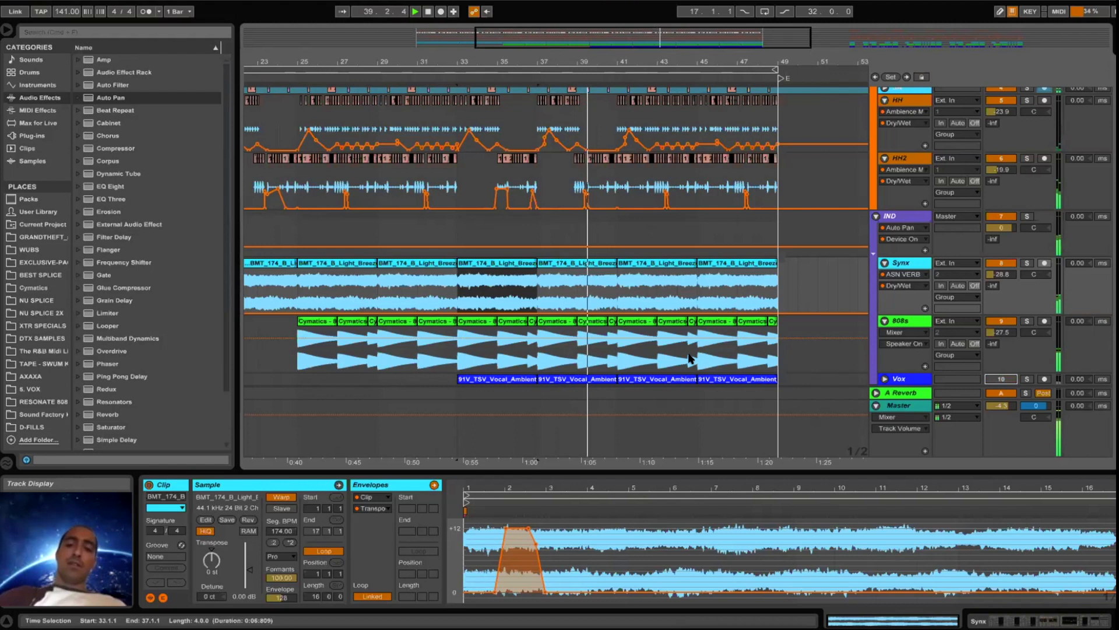
- Open the Vox clip starting at bar 33 and examine the rises in its Transposition envelope
left_click(530, 381)
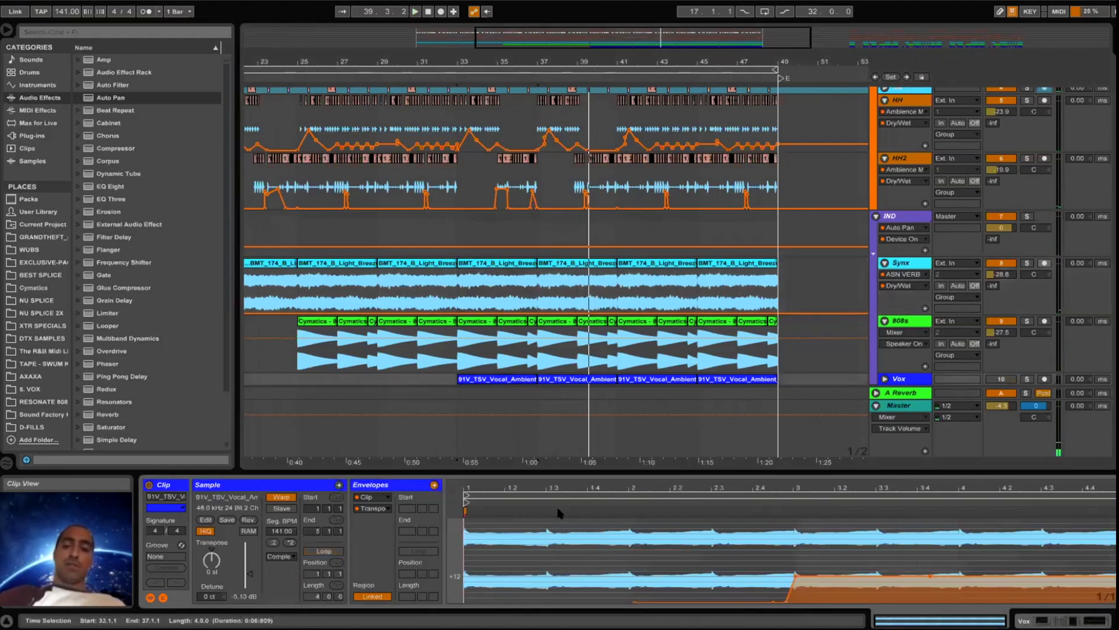
scroll(546, 535, "down", 2)
scroll(547, 535, "up", 1)
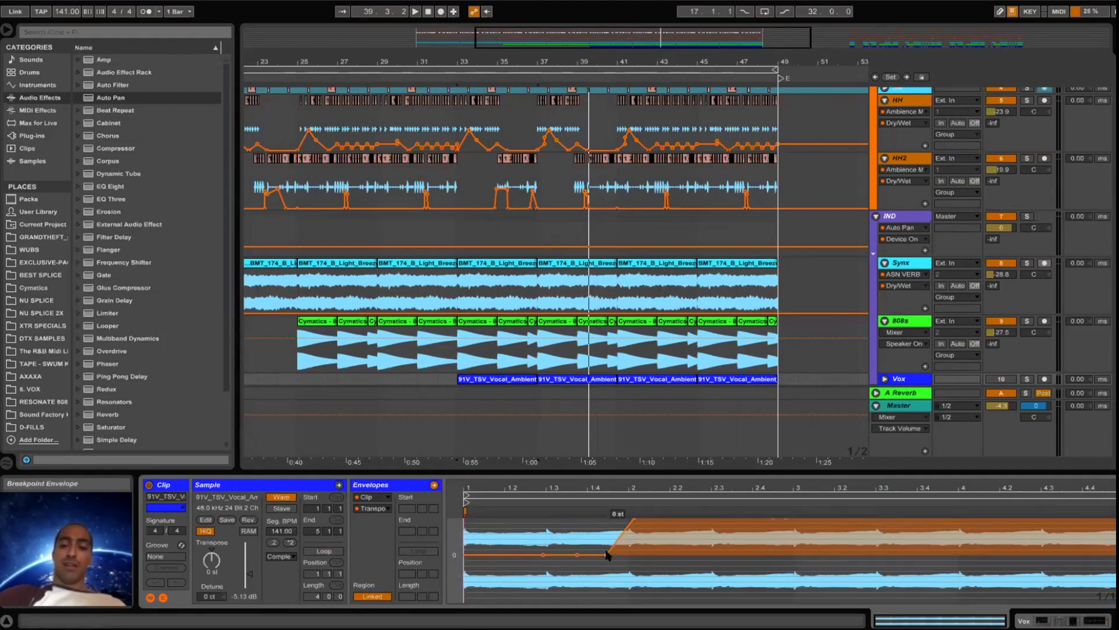
- Try flattening the Vox clip's Transposition envelope at 0 st, audition the track soloed from bar 33, and undo the envelope change
left_click_drag(608, 554, 983, 554)
left_click(1026, 378)
key("space")
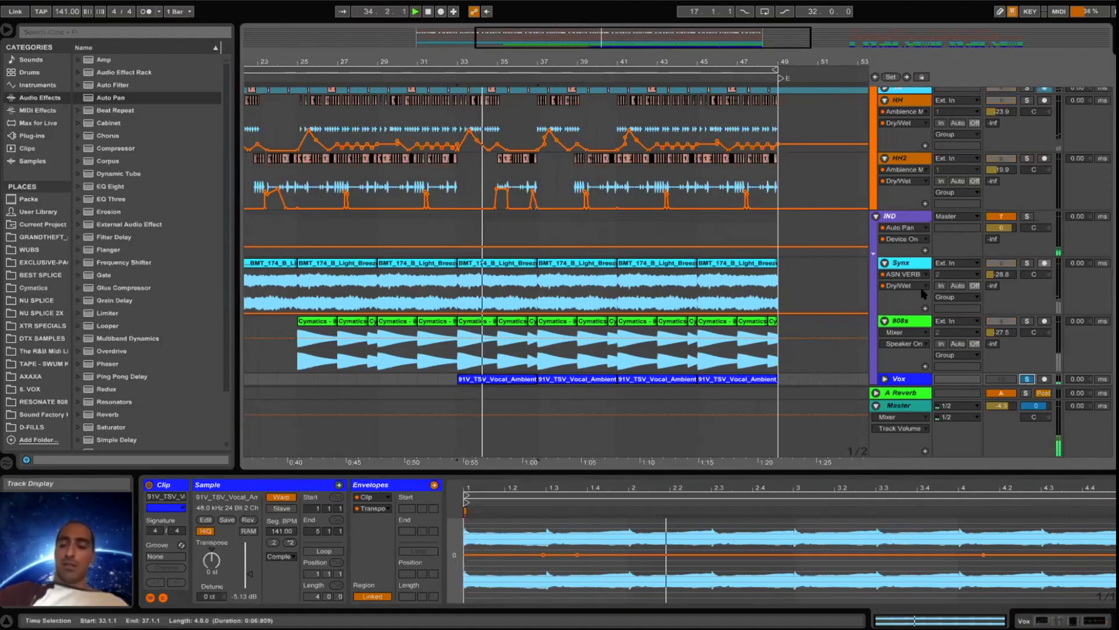
key("super+z")
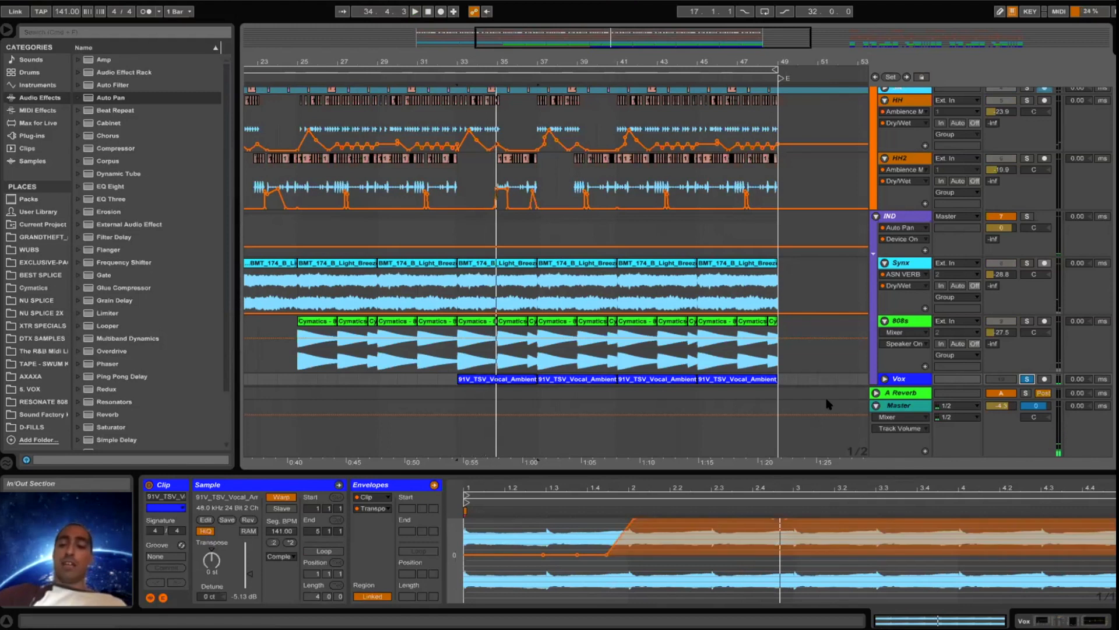
- Show the Vox clip's stepped Transposition envelope up to +12 and replay the soloed track from bar 33
scroll(773, 547, "up", 3)
scroll(772, 546, "down", 1)
key("space")
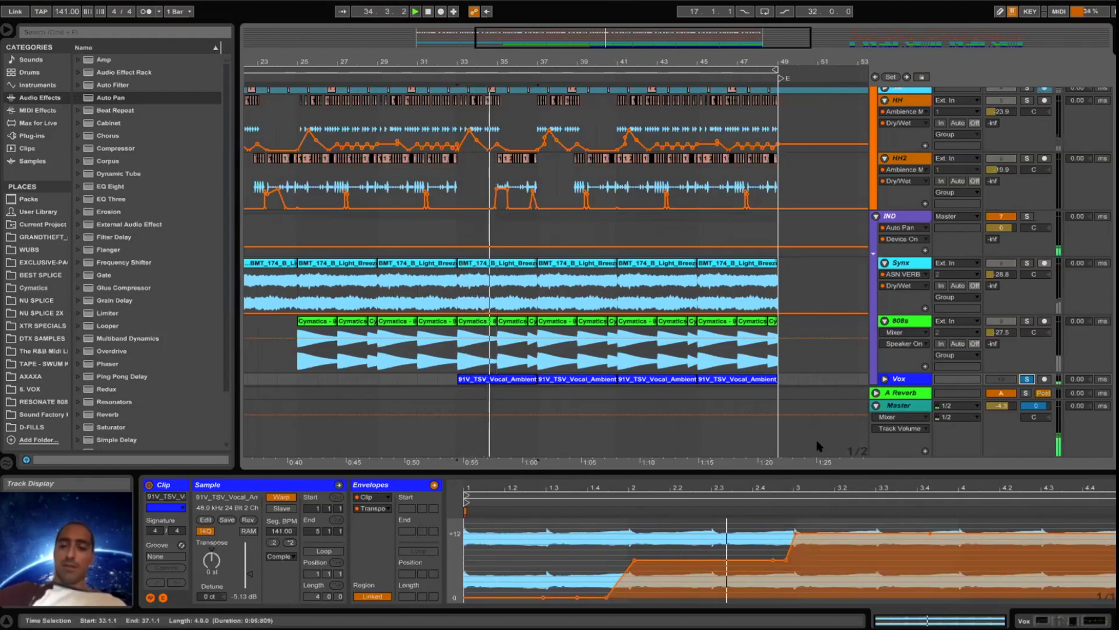
- Play the soloed Synx and 808s tracks from bar 33, adding Vox to the solo and unfolding its track
key("space")
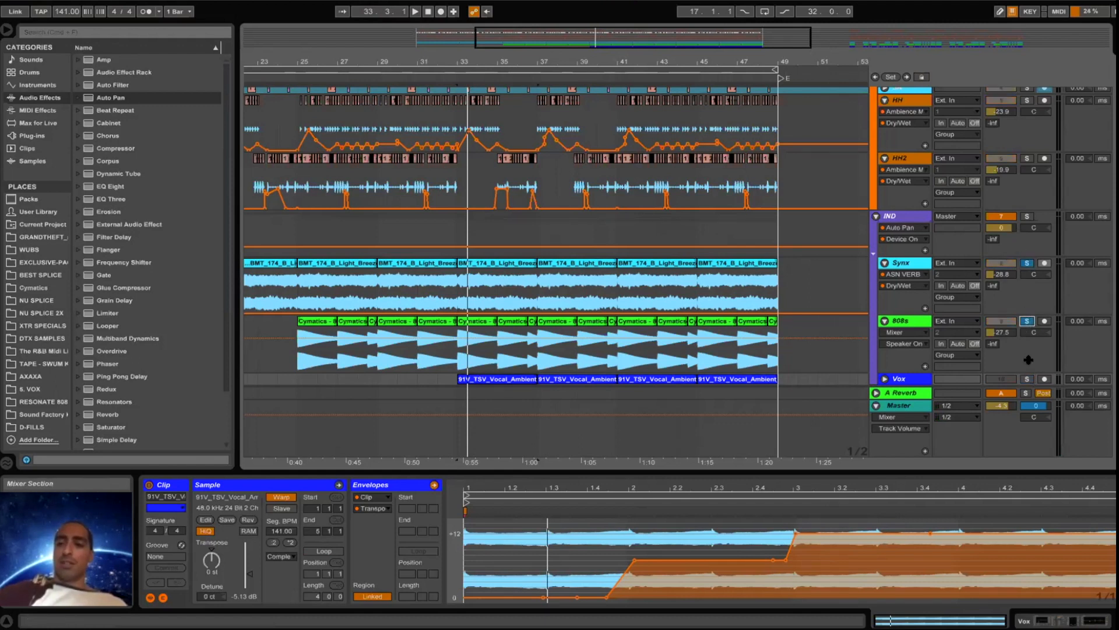
key("space")
left_click(1027, 379)
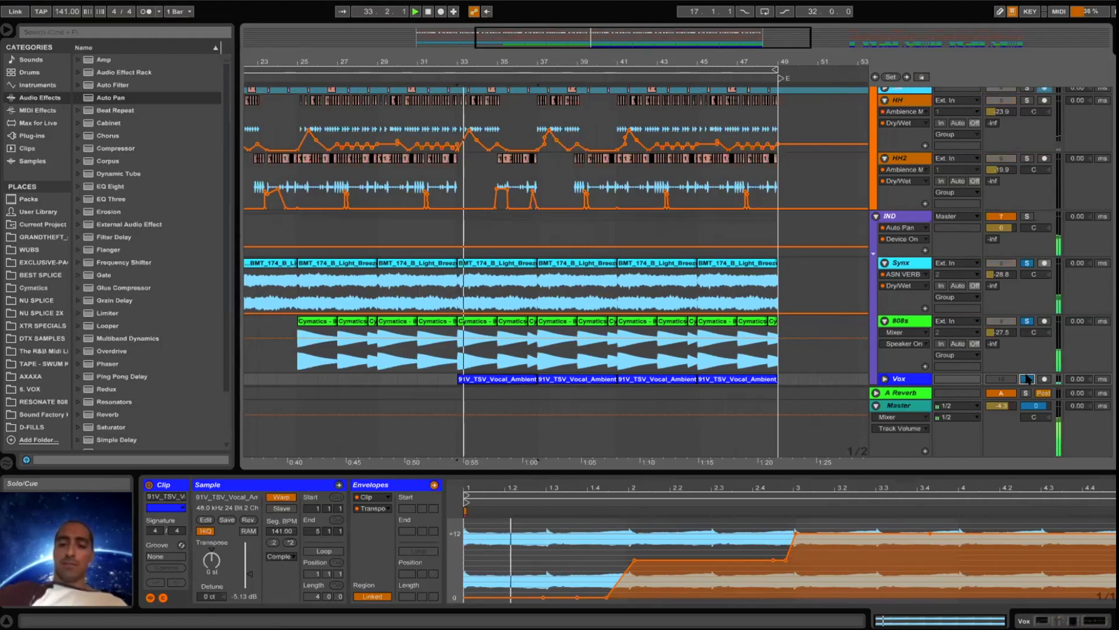
left_click(885, 379)
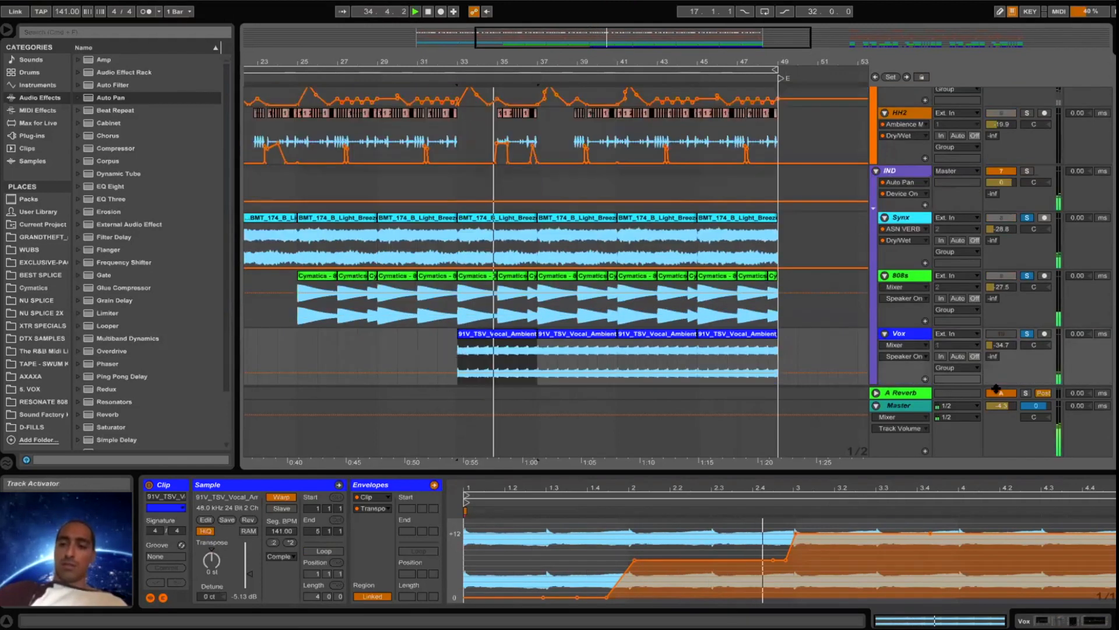
- Clear the track solos, reactivate the Vox track, and set its volume to -31.2 dB during playback
left_click(1026, 218)
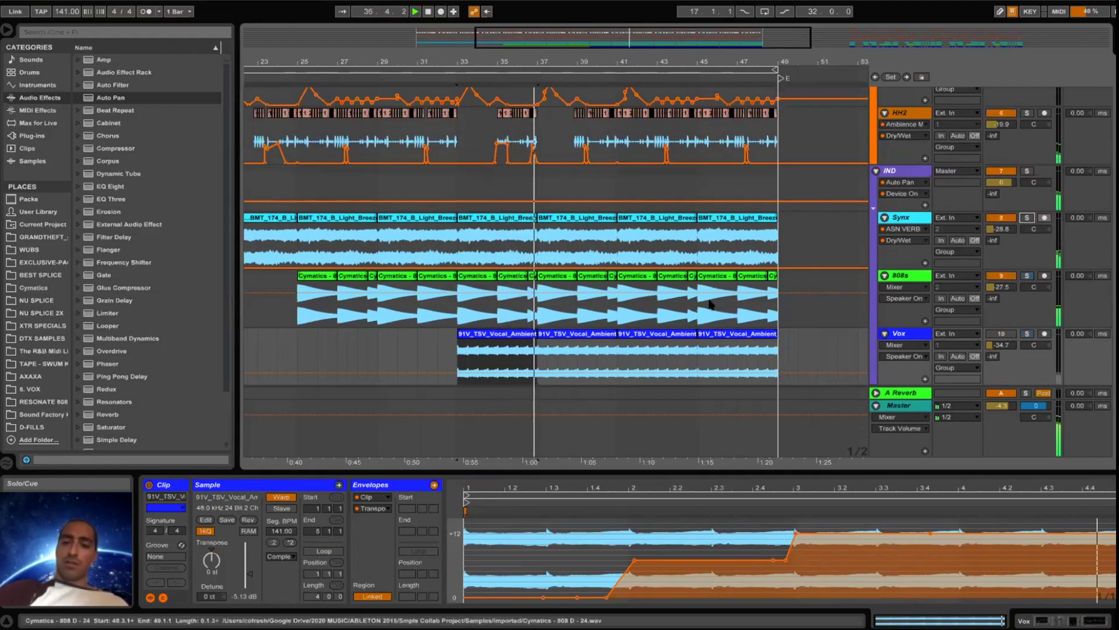
left_click(1001, 334)
left_click(1001, 345)
left_click_drag(1001, 345, 1003, 348)
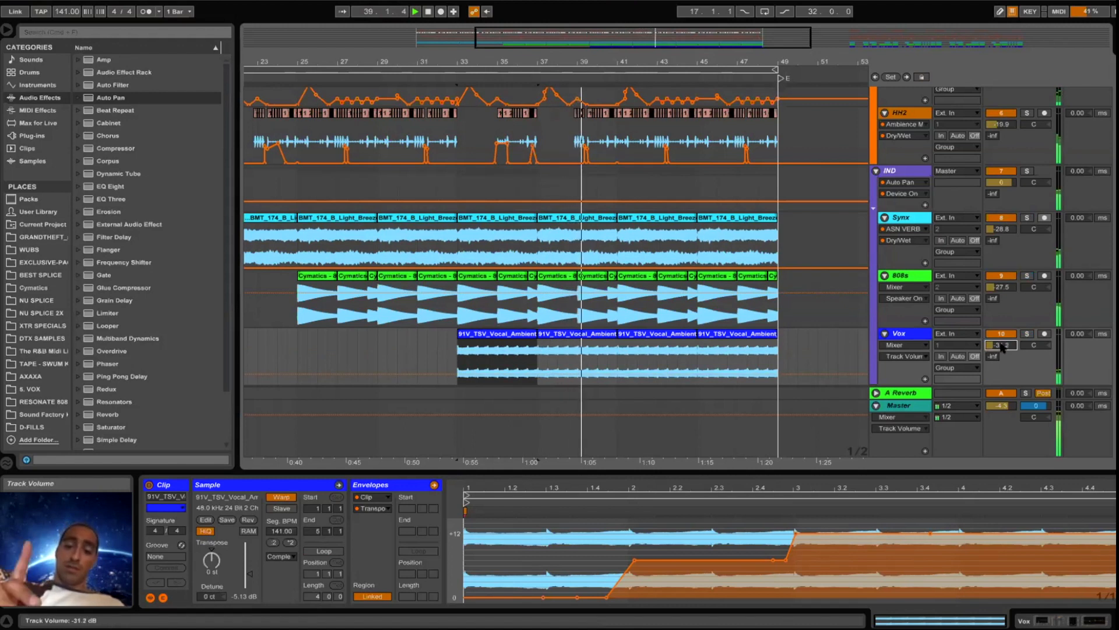